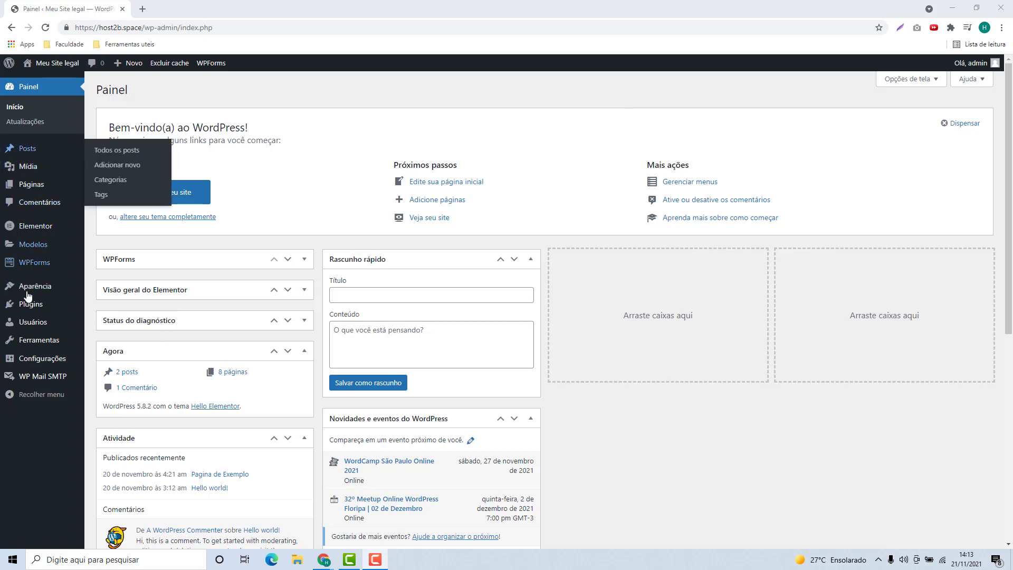
- Search for "woocommerce" among the plugins available to add to the site
mouse_move(23, 306)
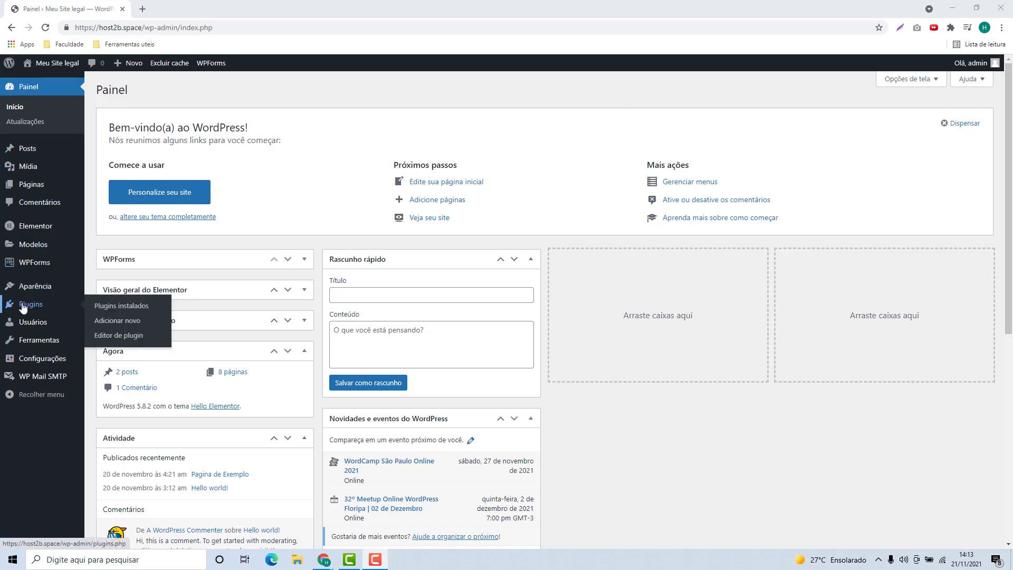
click(23, 308)
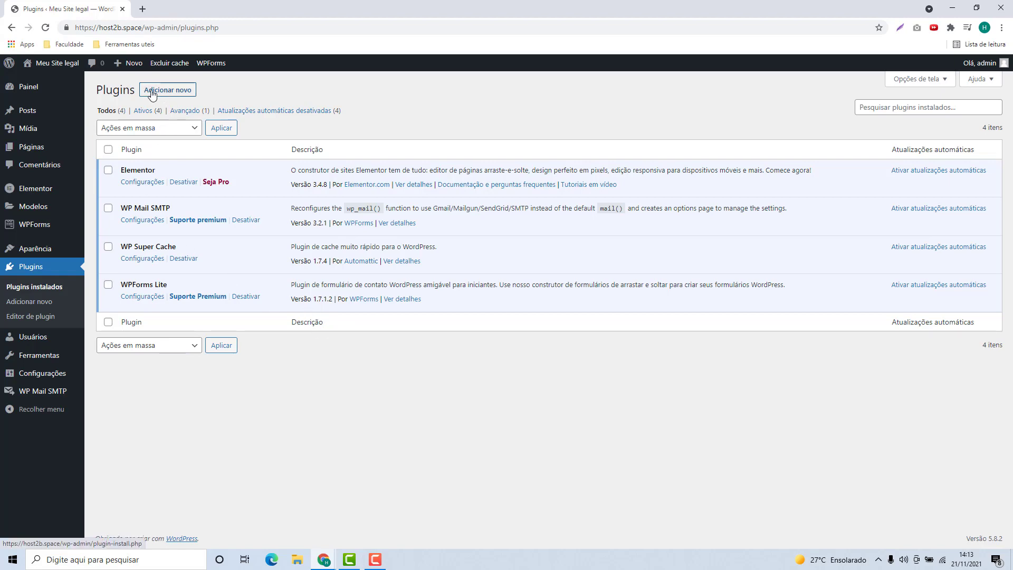
click(174, 93)
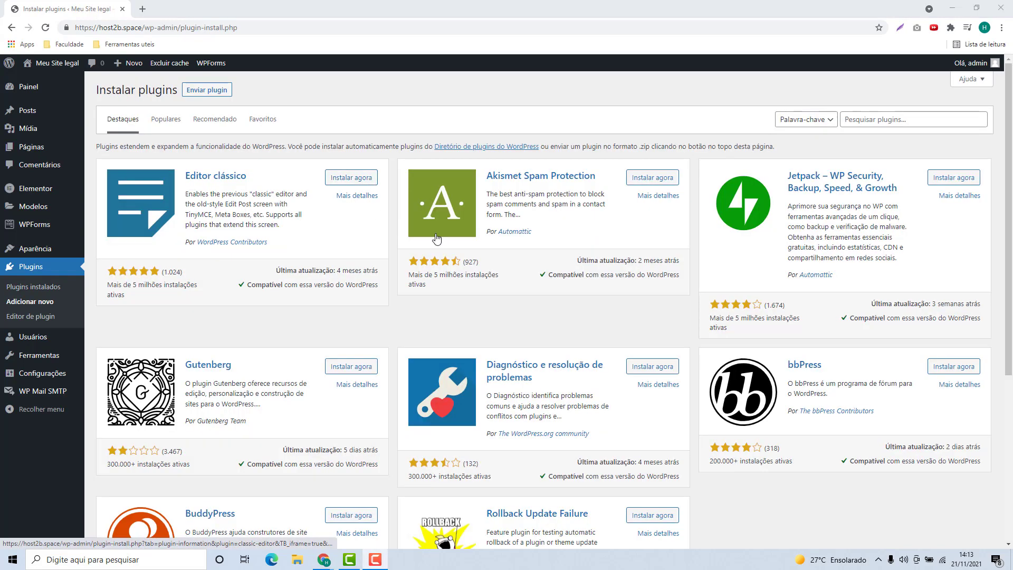
click(872, 122)
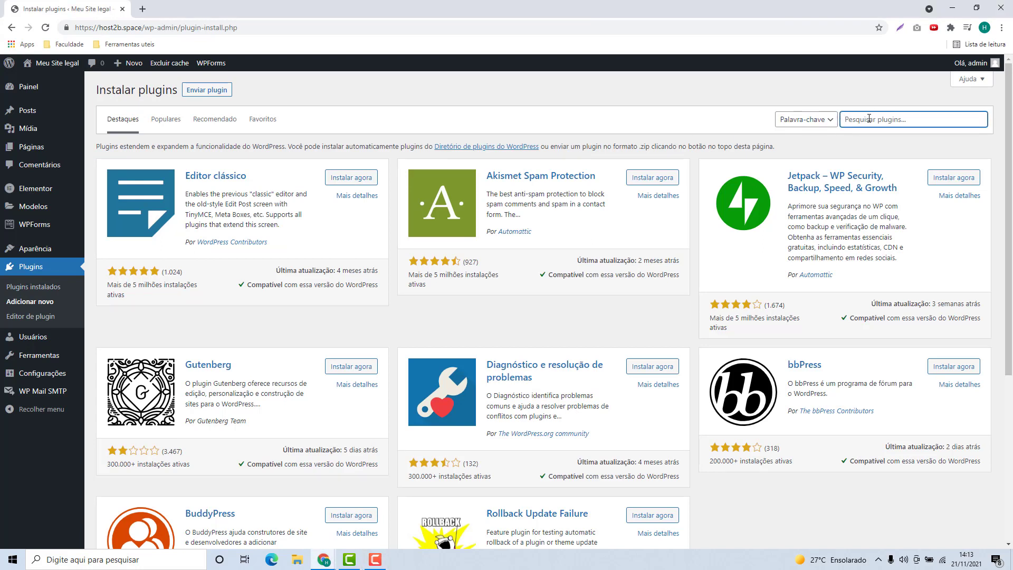
text(woocommerce)
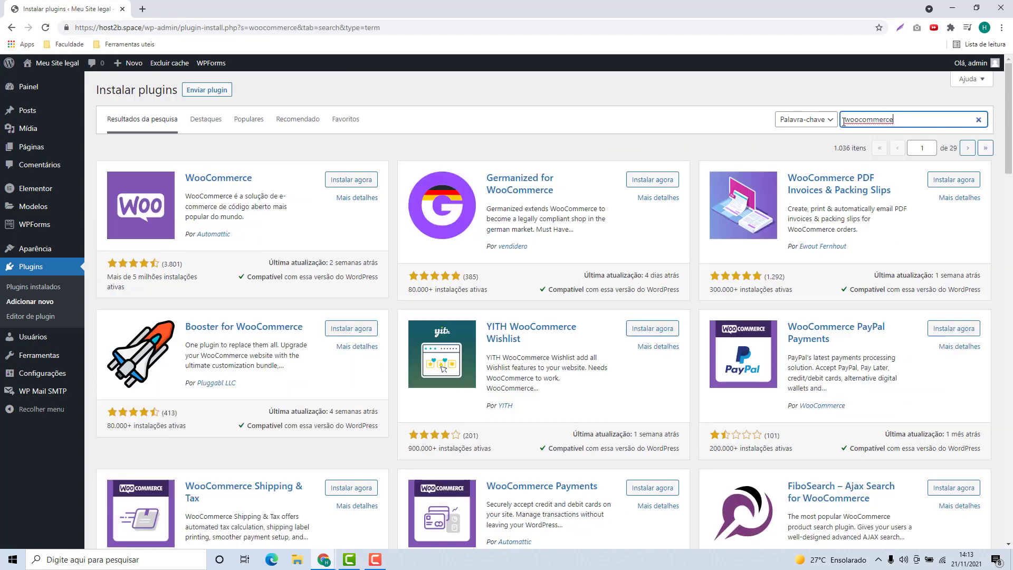
- Install and activate the WooCommerce plugin by Automattic from the search results
scroll(384, 272, down, 4)
scroll(383, 272, down, 9)
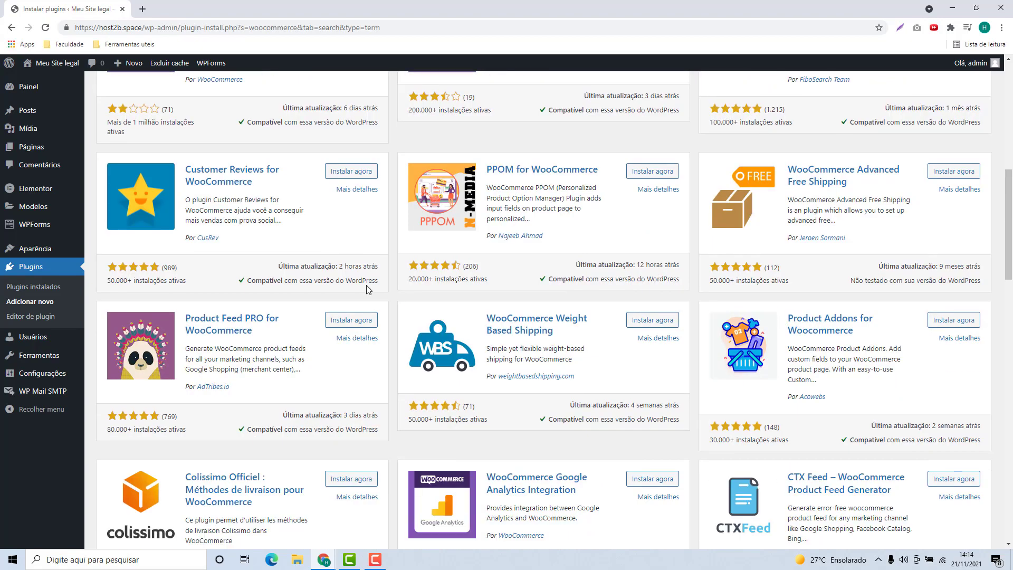
scroll(579, 356, up, 6)
scroll(579, 357, up, 7)
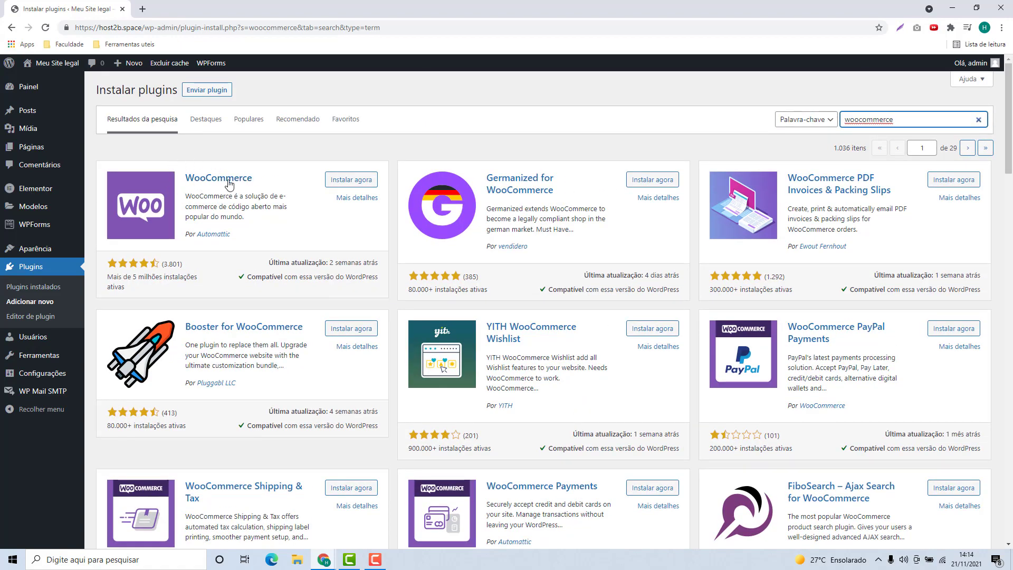
click(348, 182)
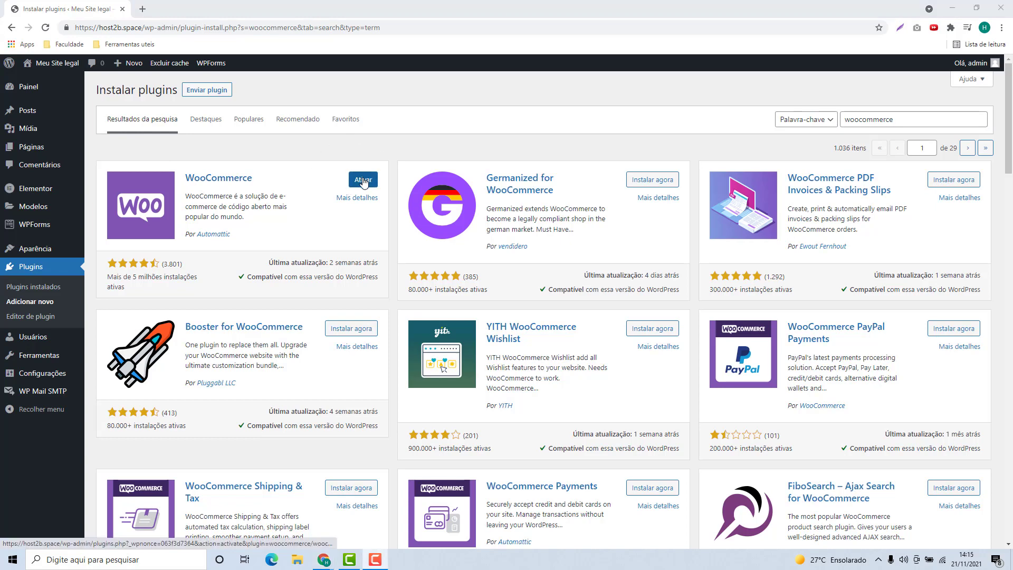
click(363, 181)
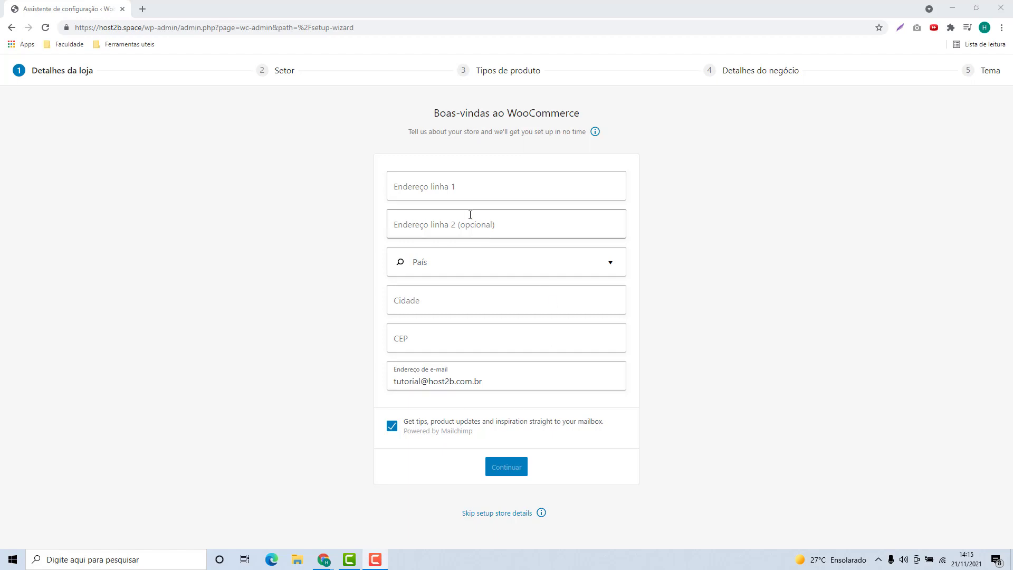
- Enter the store's street address in Endereço linha 1 and set País to Brasil — São Paulo
click(470, 191)
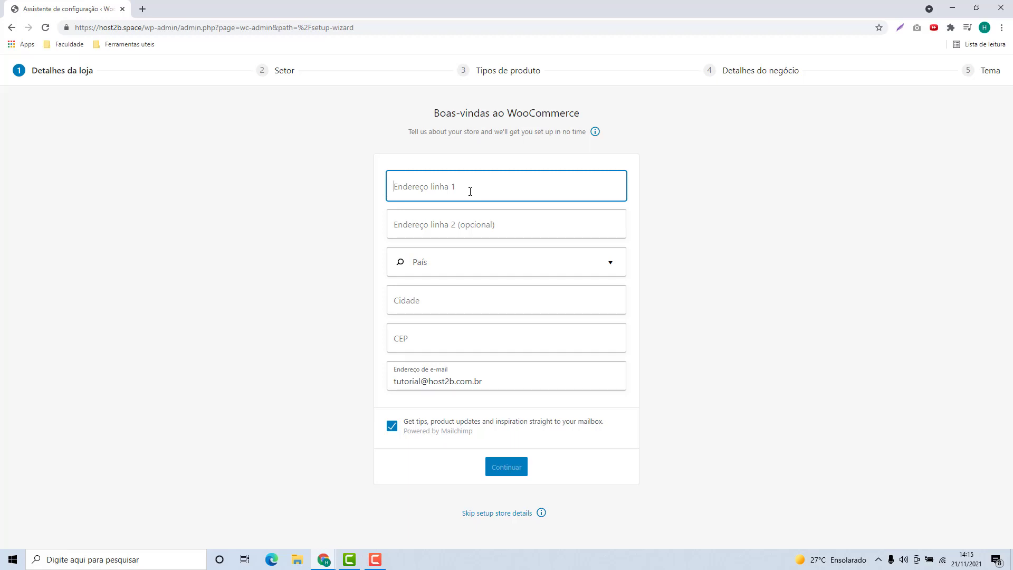
text(Avenida São P)
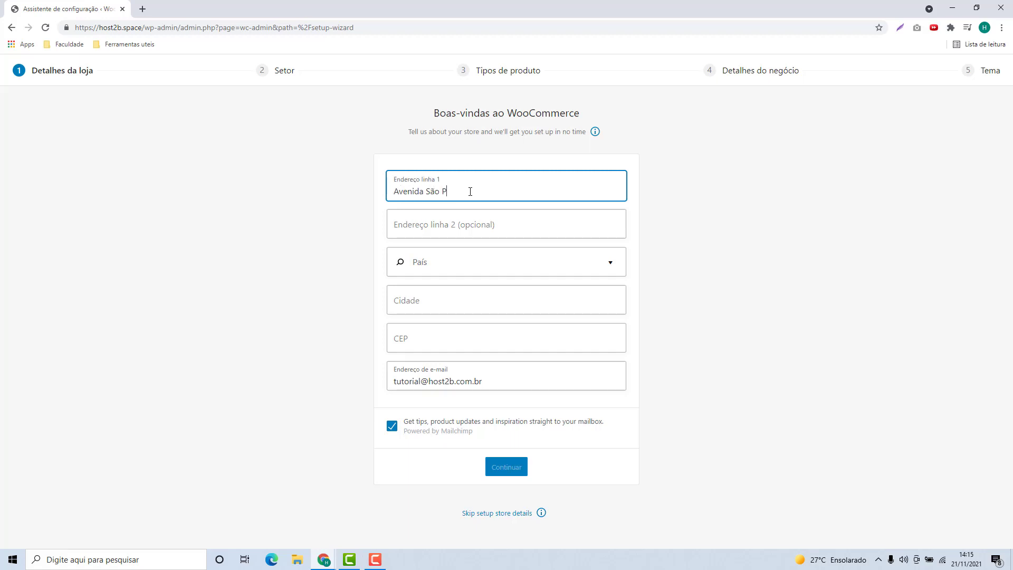
text(aulo)
click(475, 261)
text(Br)
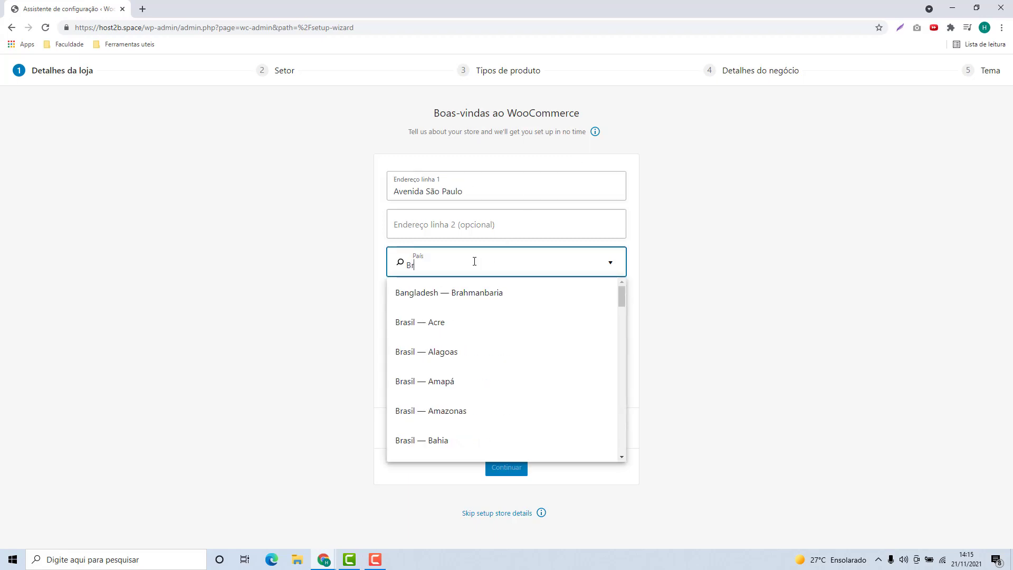
text(asil)
scroll(483, 323, down, 12)
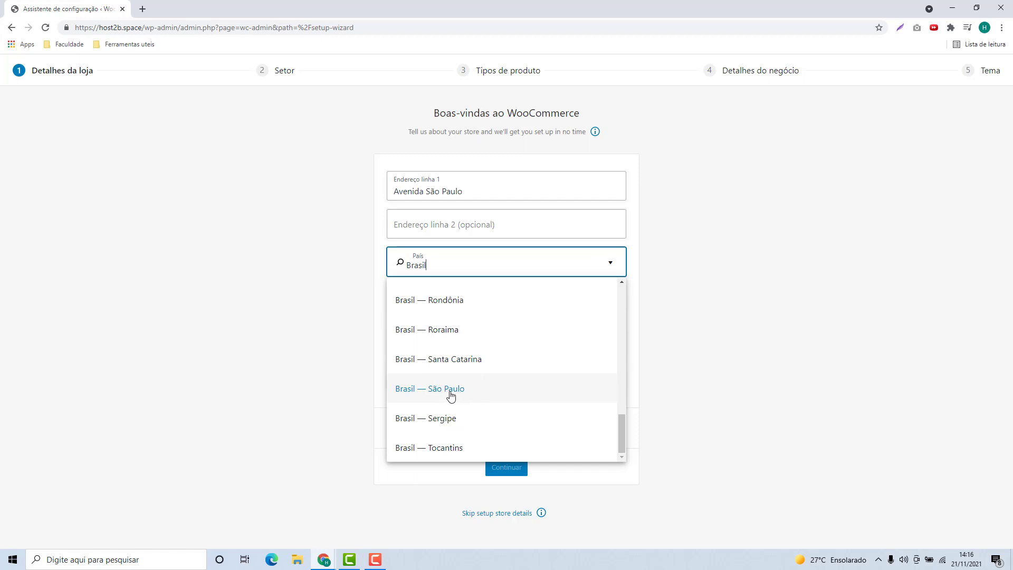
click(450, 391)
- Fill in the store's city and postal code (CEP)
click(448, 302)
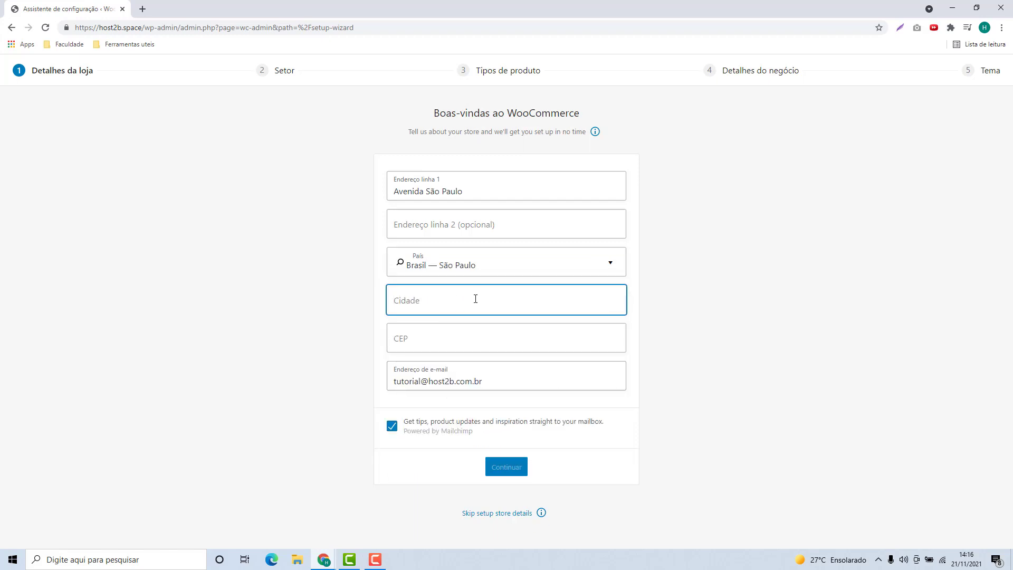
text(São Paulo)
click(441, 337)
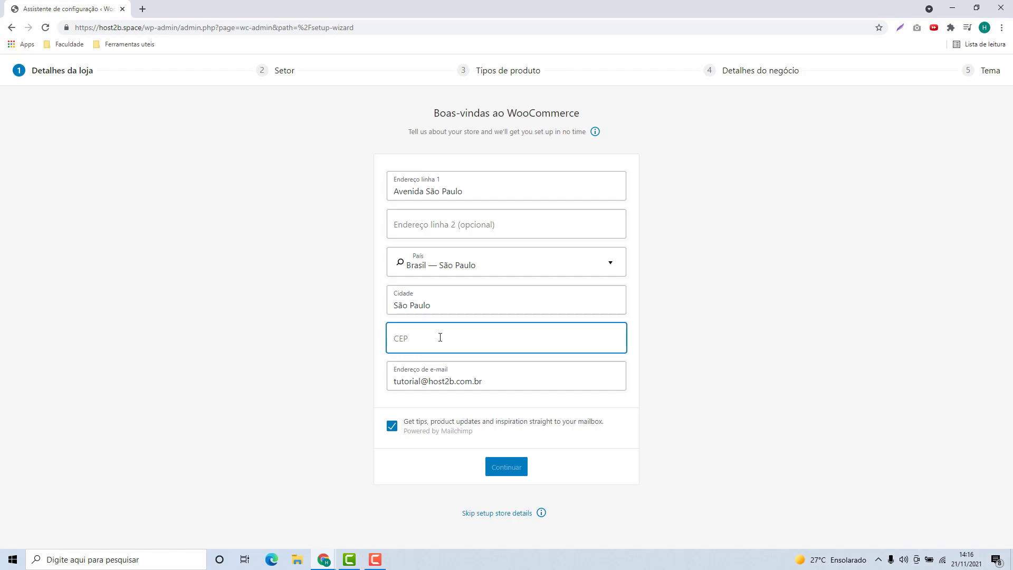
text(18013000)
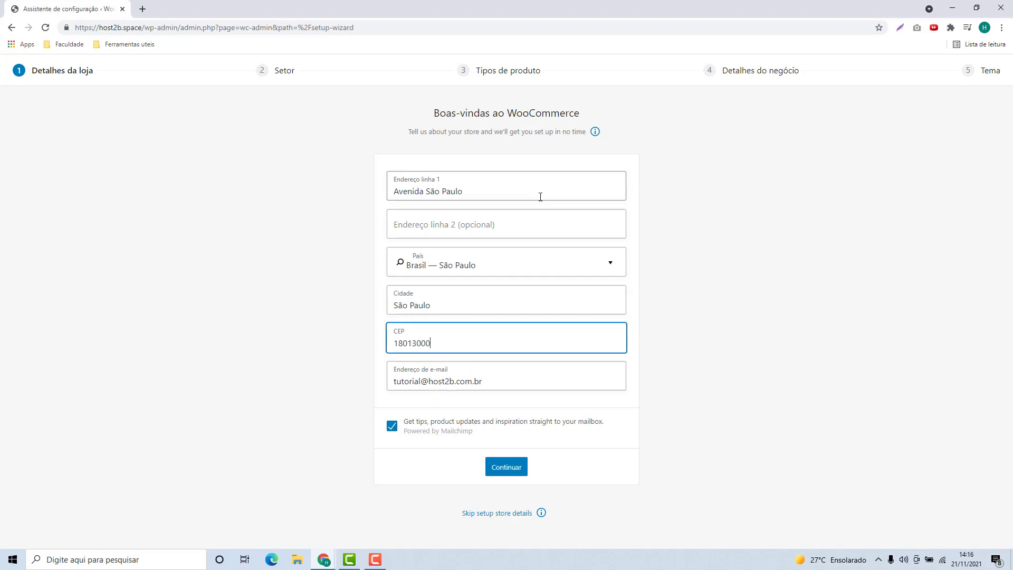
click(421, 378)
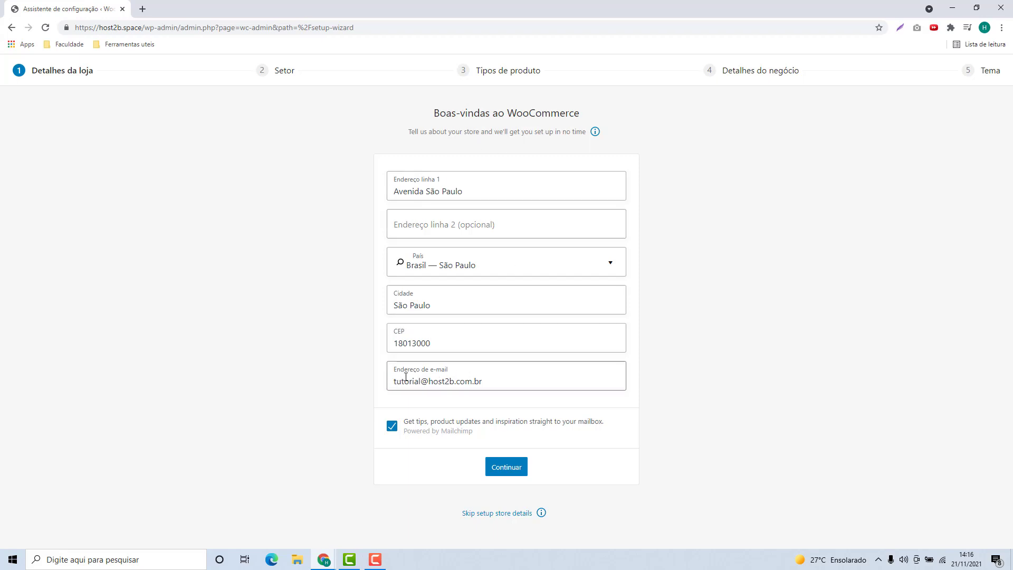
mouse_move(401, 381)
mouse_down()
mouse_move(483, 381)
mouse_move(400, 381)
mouse_up()
click(385, 385)
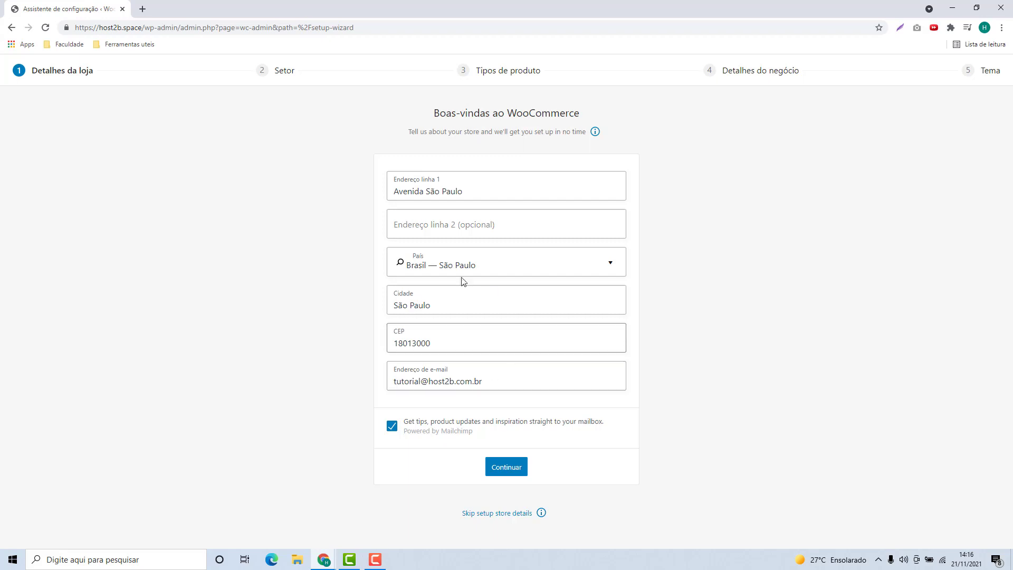
triple_click(399, 384)
click(472, 378)
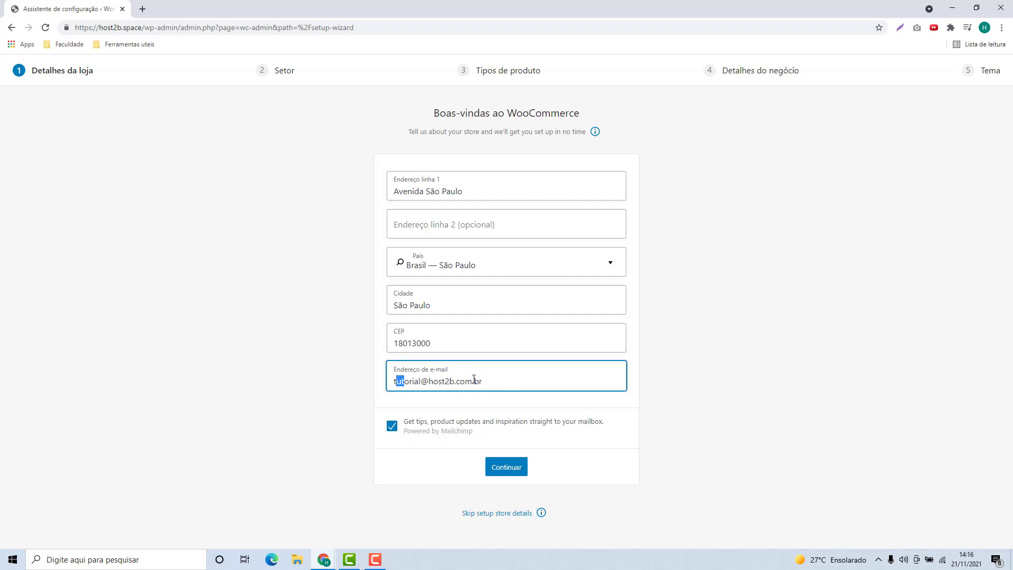
triple_click(473, 378)
click(519, 379)
- Opt out of the Mailchimp tips, submit the store details and decline usage tracking
click(391, 430)
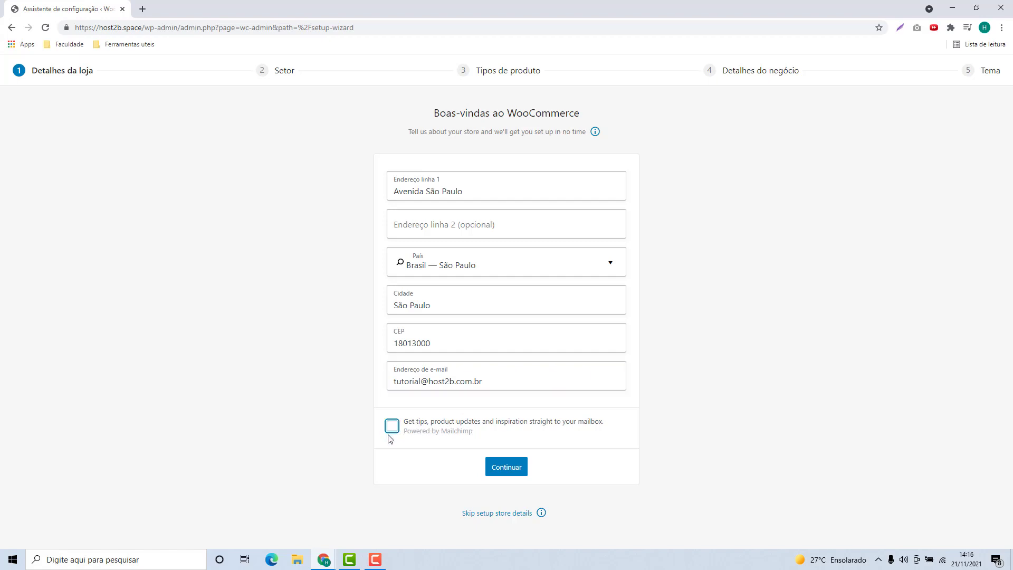
click(419, 456)
click(511, 468)
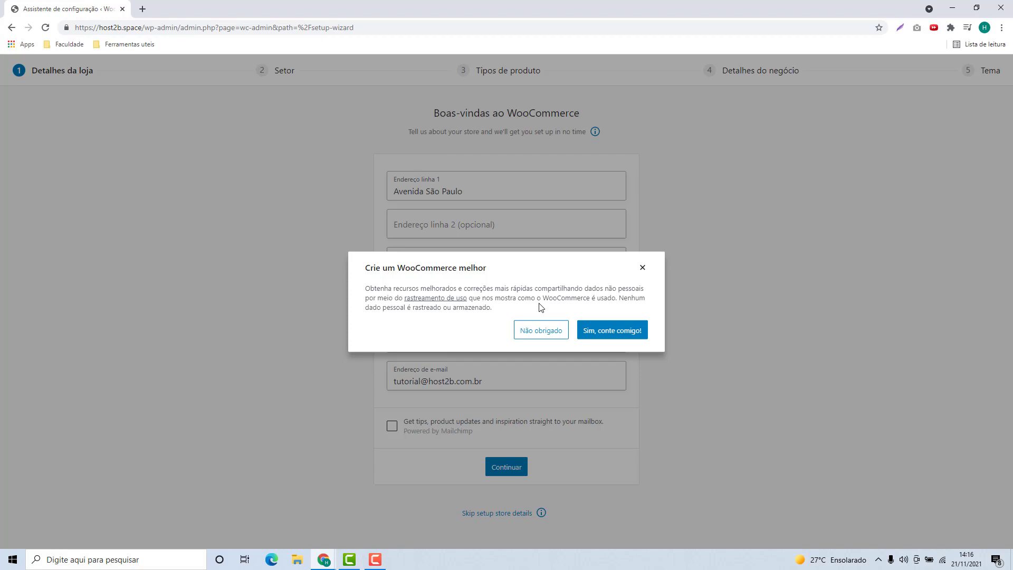
click(533, 336)
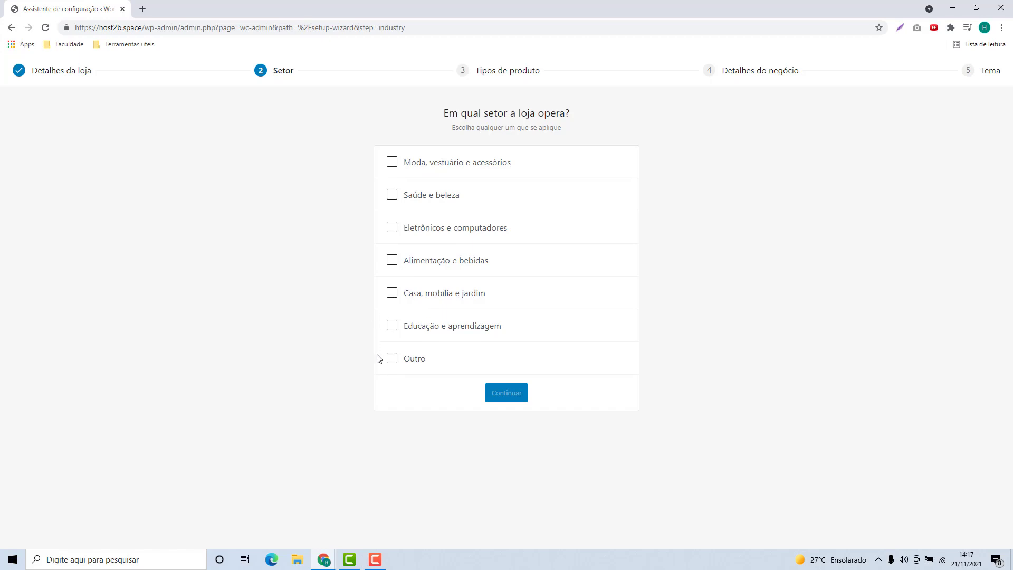
- Choose only Eletrônicos e computadores as the store's sector and continue to the product types
click(397, 365)
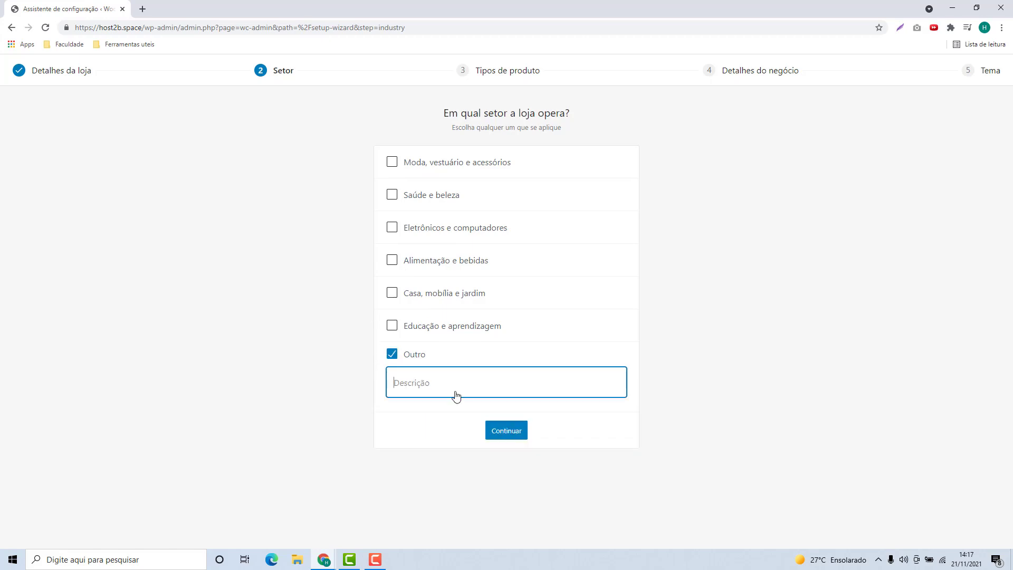
click(388, 357)
click(391, 228)
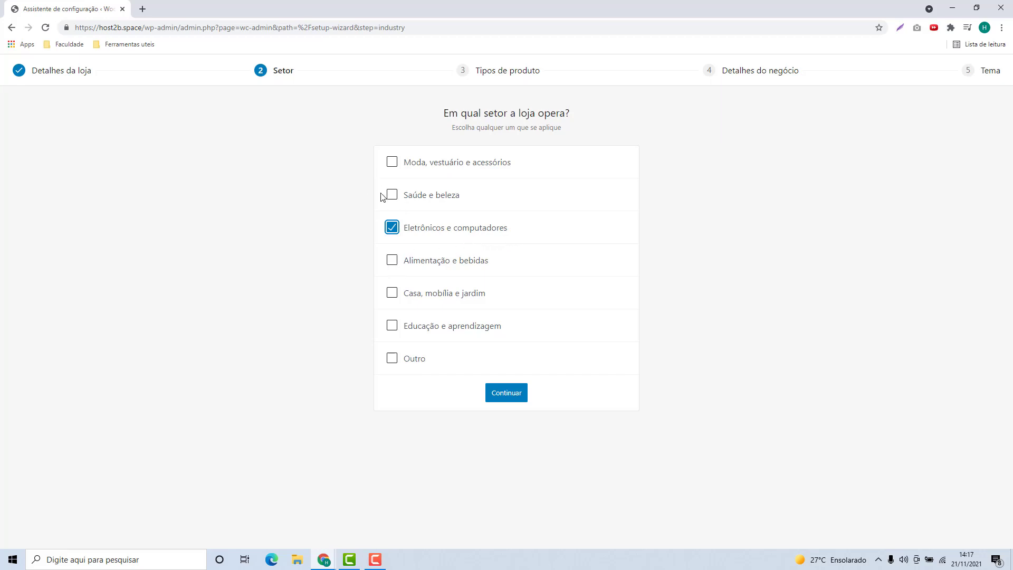
click(391, 162)
click(392, 167)
click(504, 394)
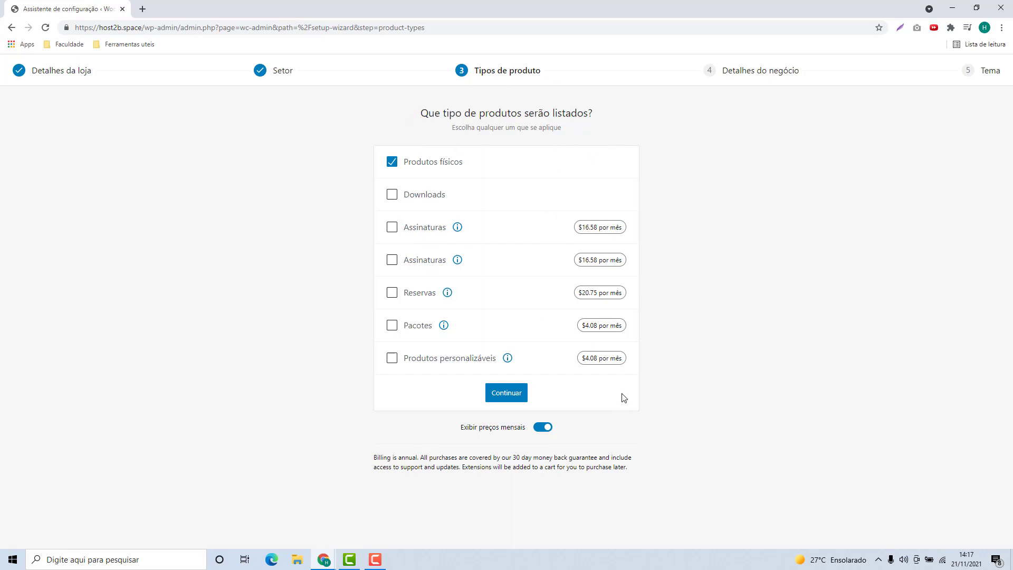
- Keep only Produtos físicos selected as the product type and continue to the business details
double_click(424, 162)
click(391, 197)
click(391, 199)
click(344, 176)
click(508, 399)
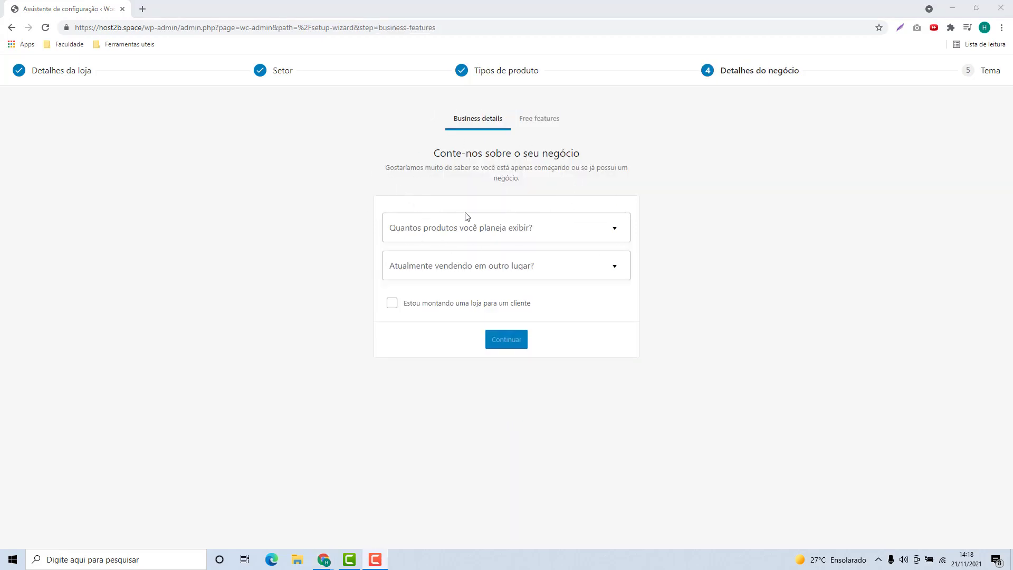
- Answer the number of products planned for display with "Eu ainda não tenho nenhum produto."
drag(429, 153, 570, 166)
click(399, 208)
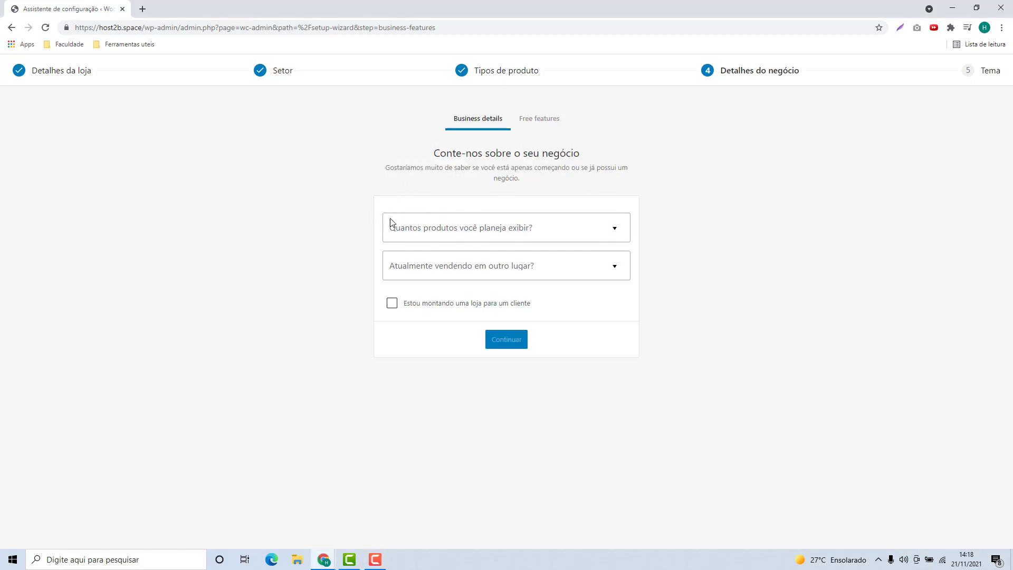
click(499, 233)
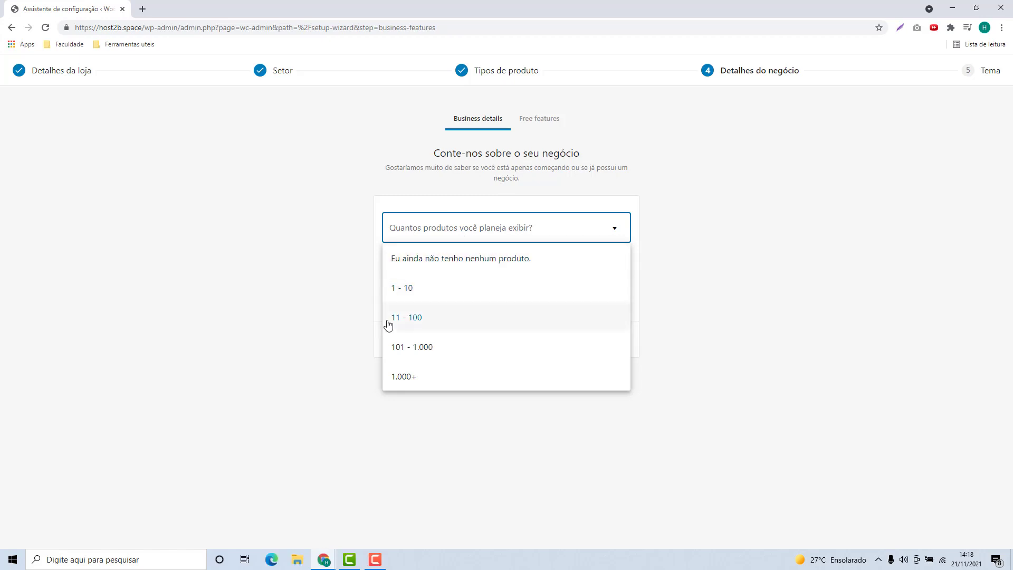
click(428, 262)
click(450, 235)
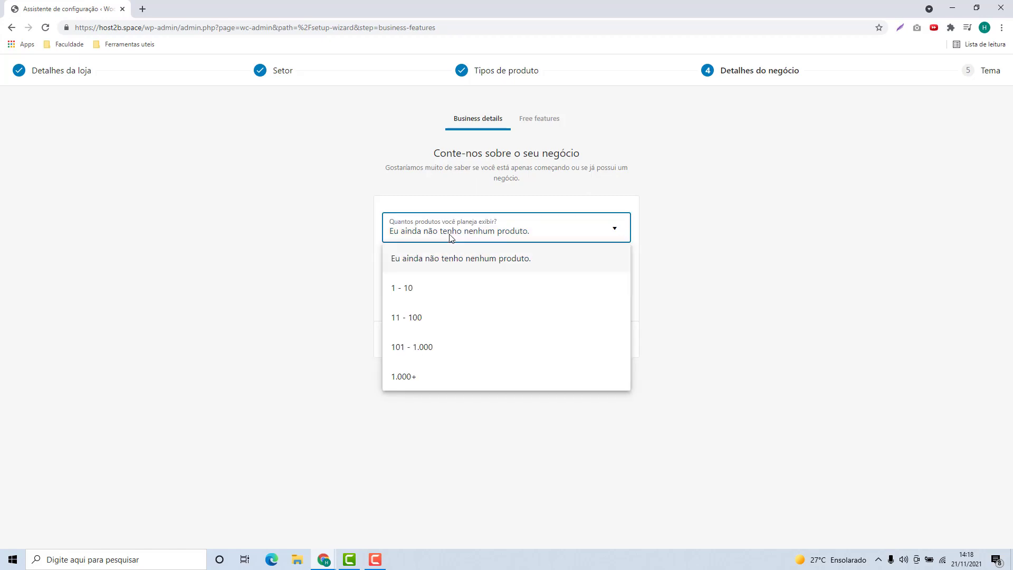
click(318, 287)
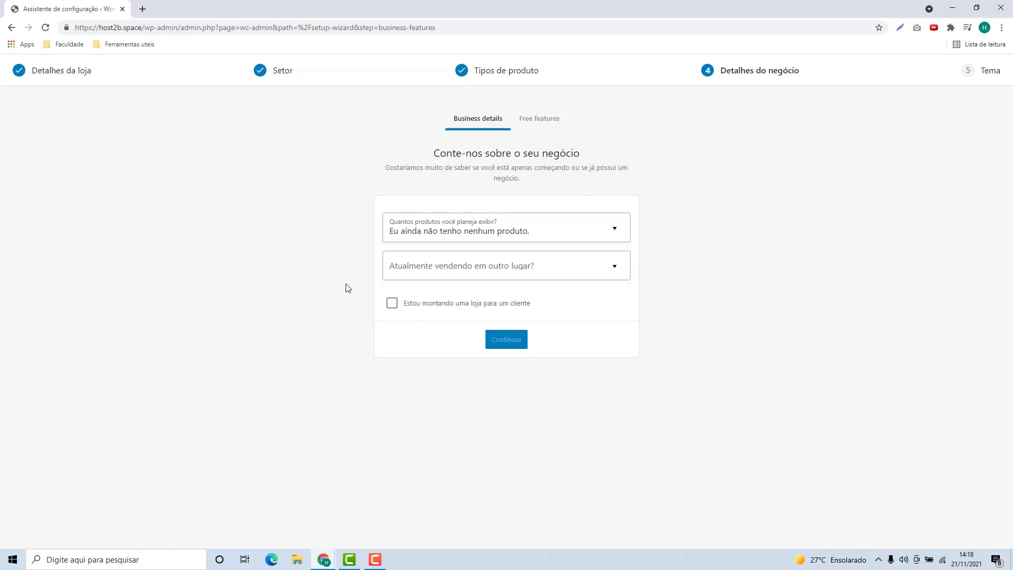
- Answer Não to currently selling elsewhere, leave the client-store option unchecked and continue to the free features
click(408, 273)
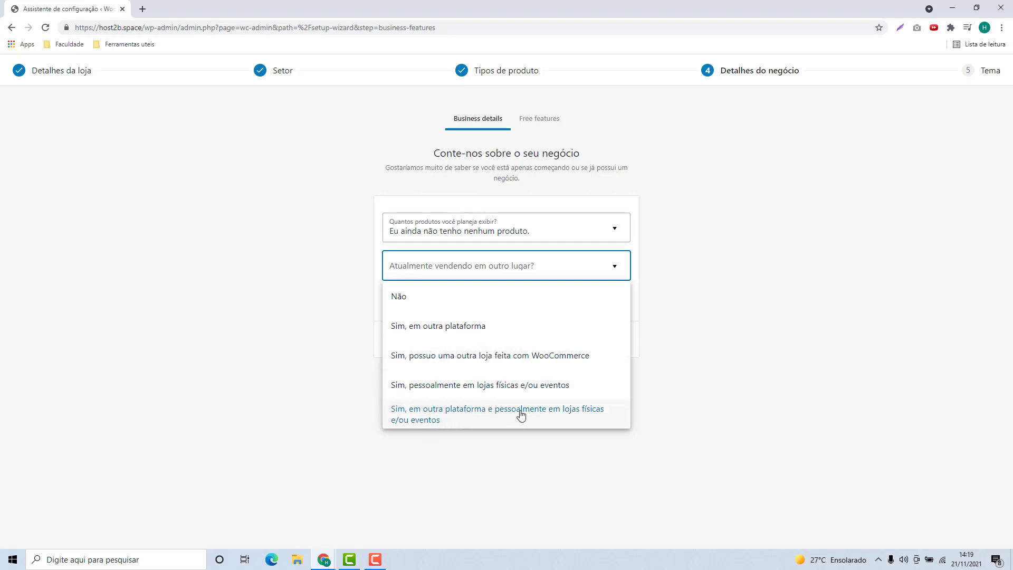
click(413, 302)
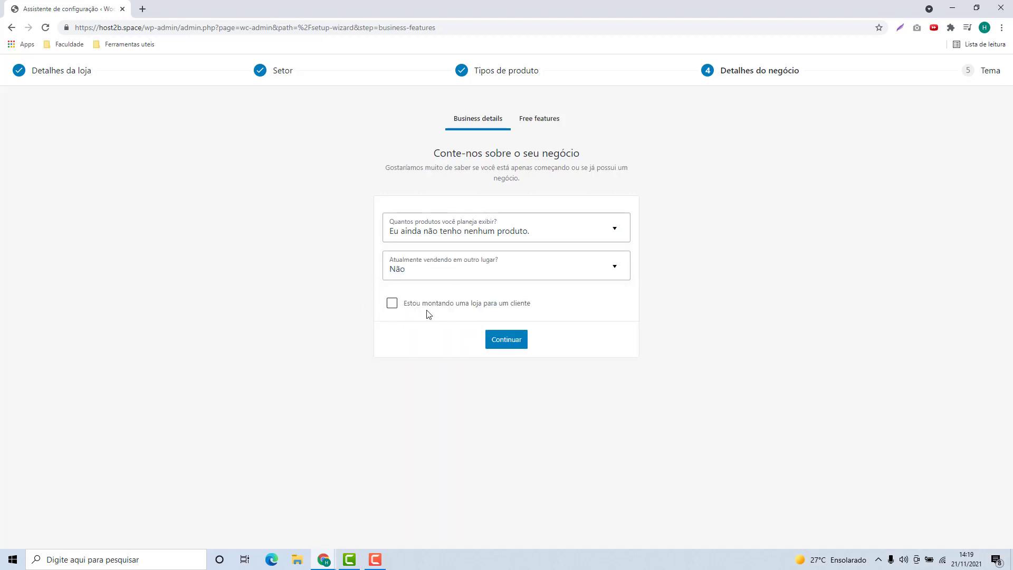
click(405, 305)
click(393, 305)
click(504, 344)
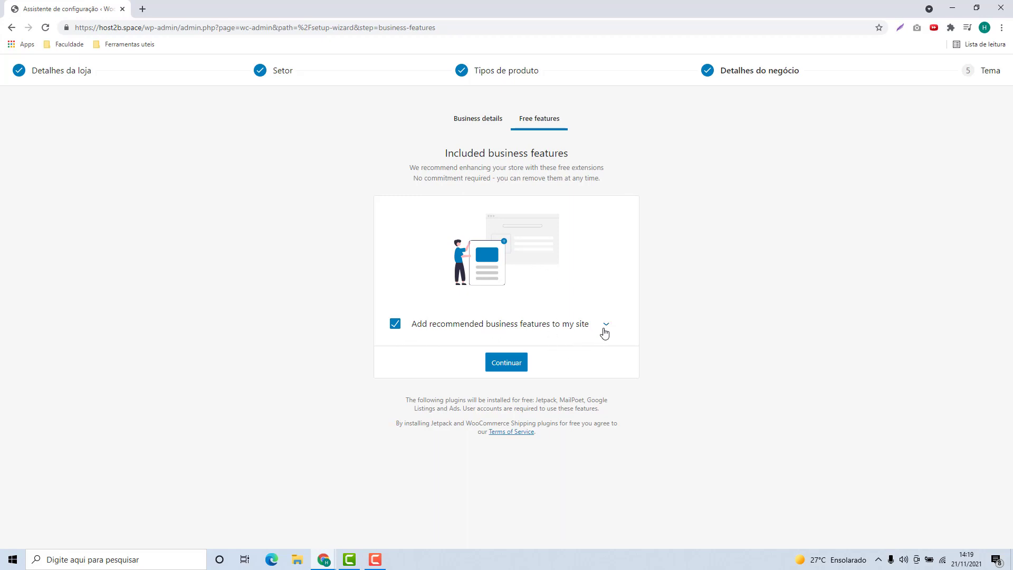
- Review the recommended business features, leave them all out of the site and continue to the theme selection
click(606, 327)
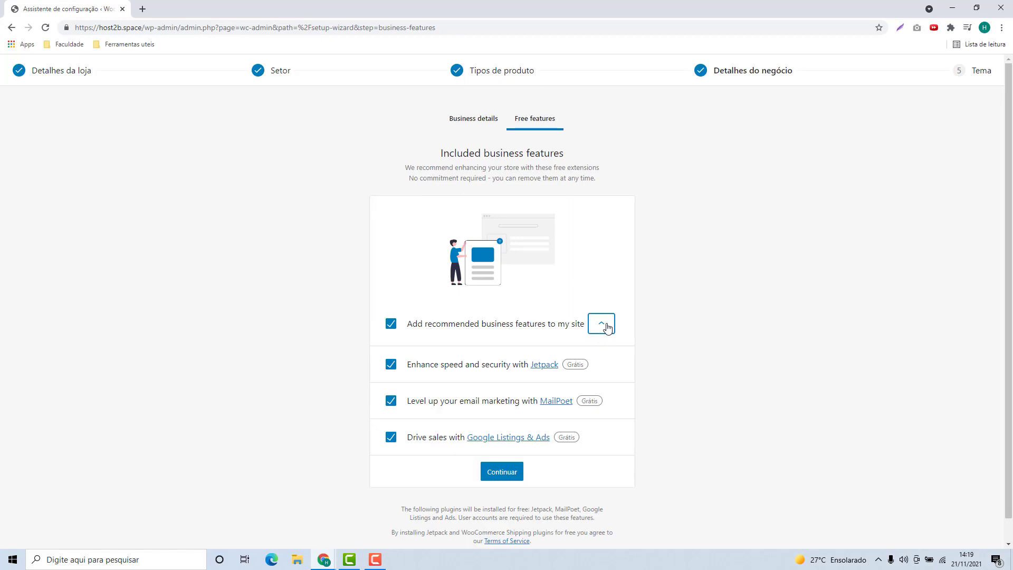
scroll(605, 330, down, 1)
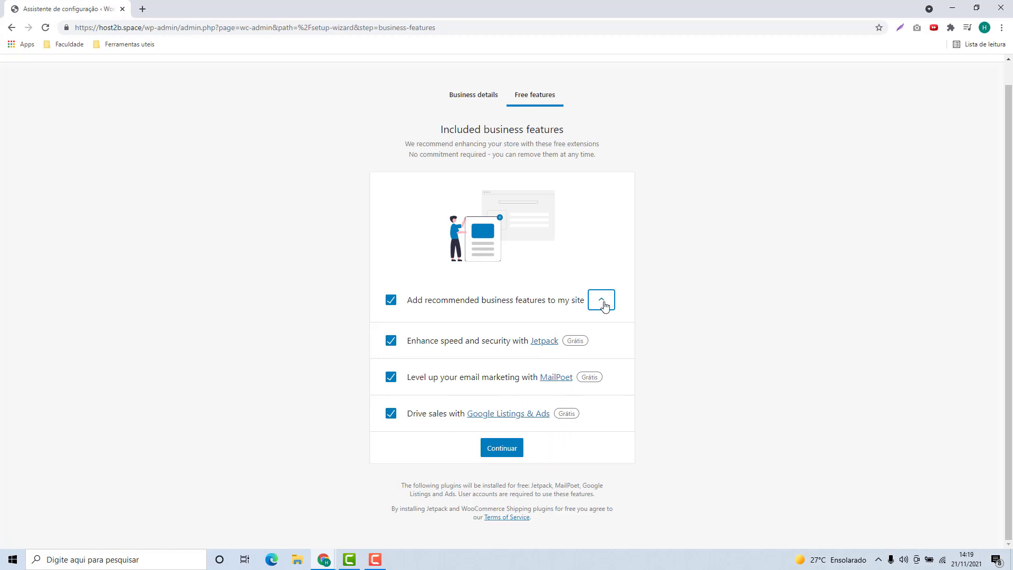
click(605, 305)
click(394, 325)
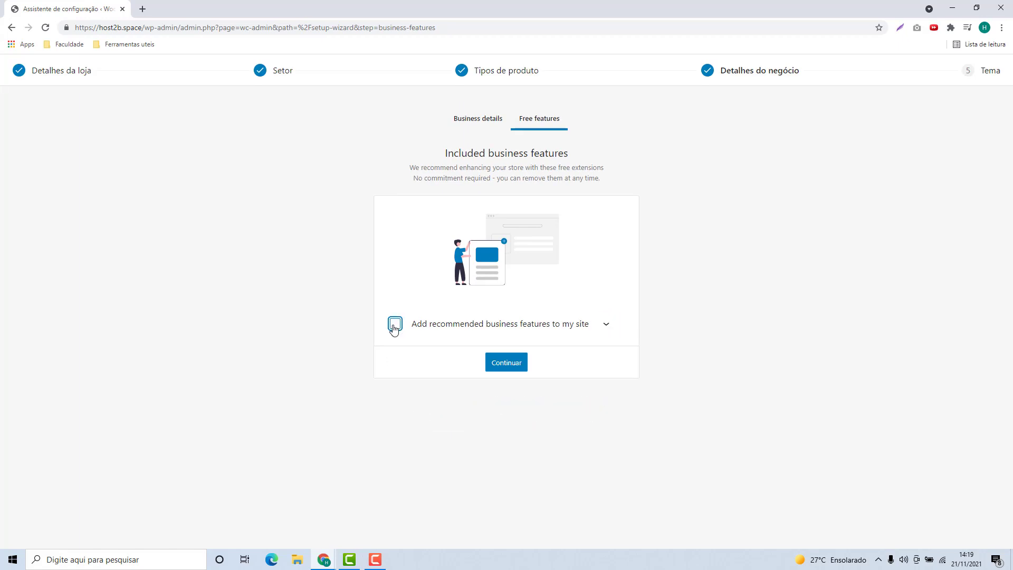
click(393, 326)
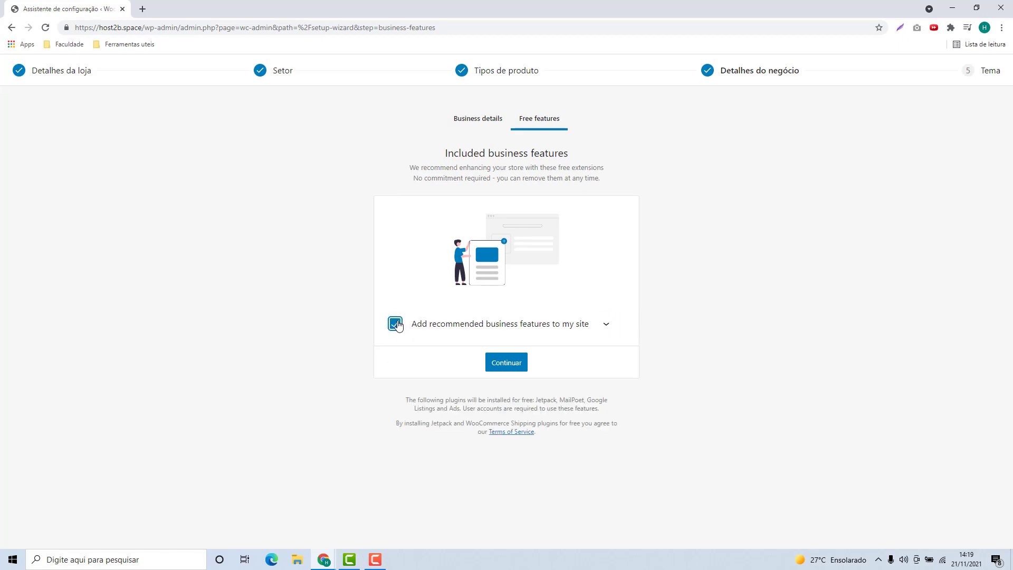
click(394, 324)
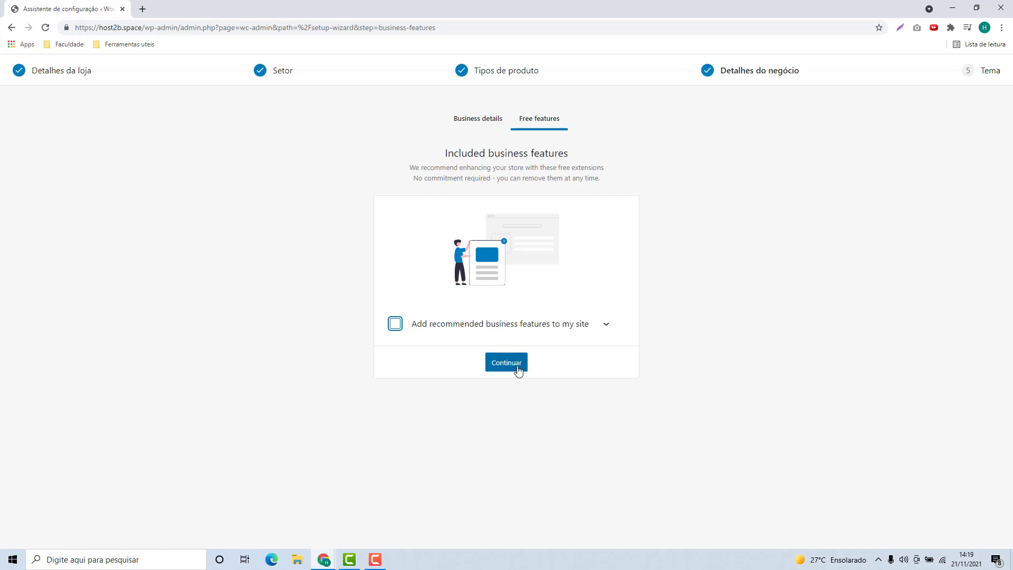
click(512, 365)
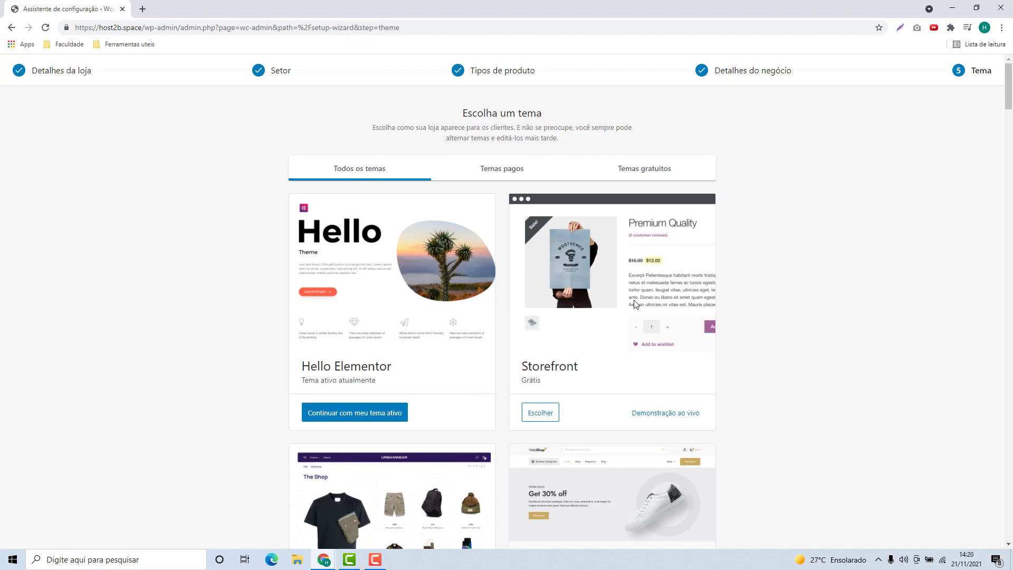
- Browse the full list of store themes to compare the designs and prices on offer
scroll(543, 265, down, 10)
scroll(578, 233, down, 20)
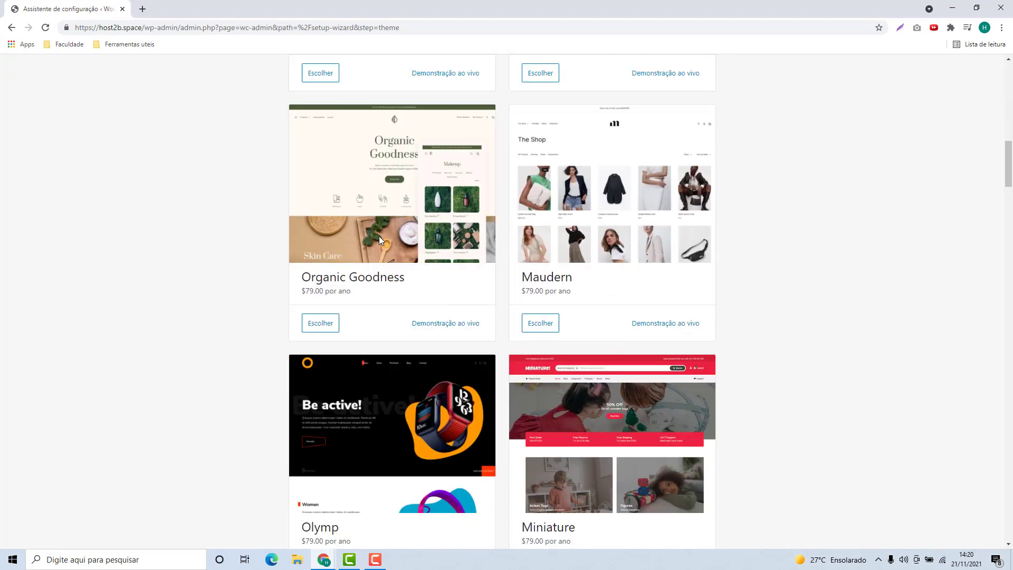
scroll(406, 267, down, 20)
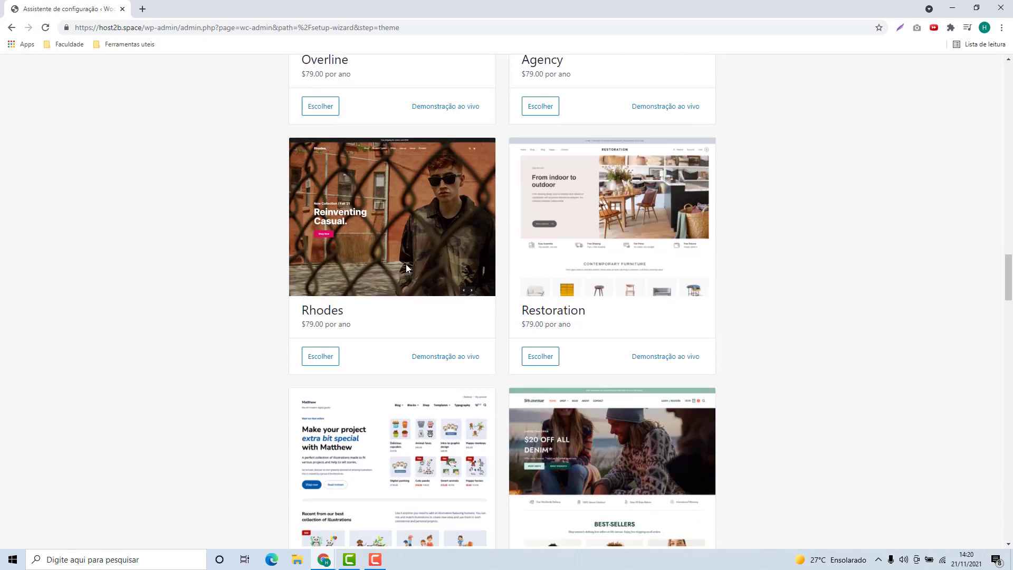
scroll(501, 349, down, 20)
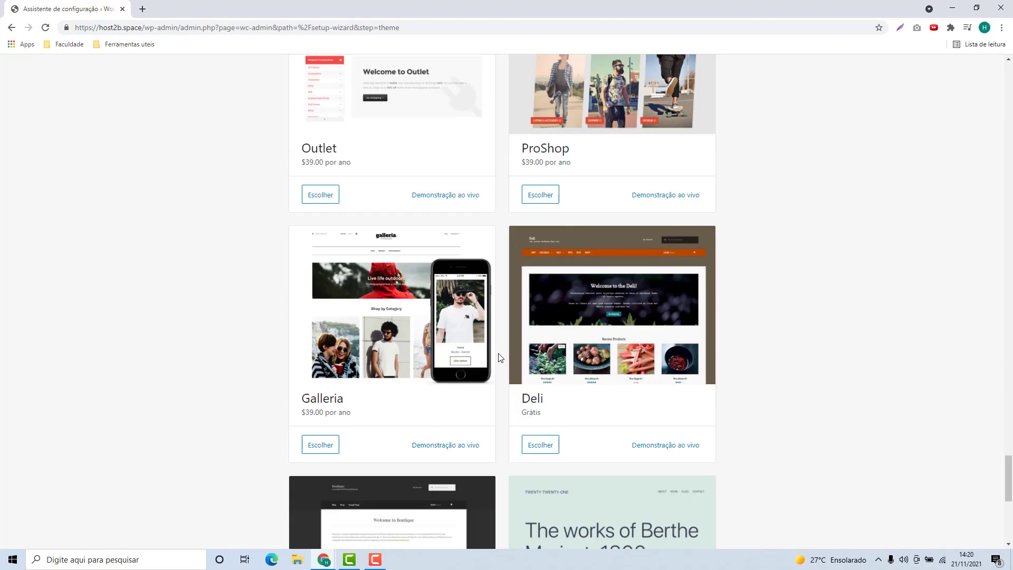
scroll(503, 361, up, 20)
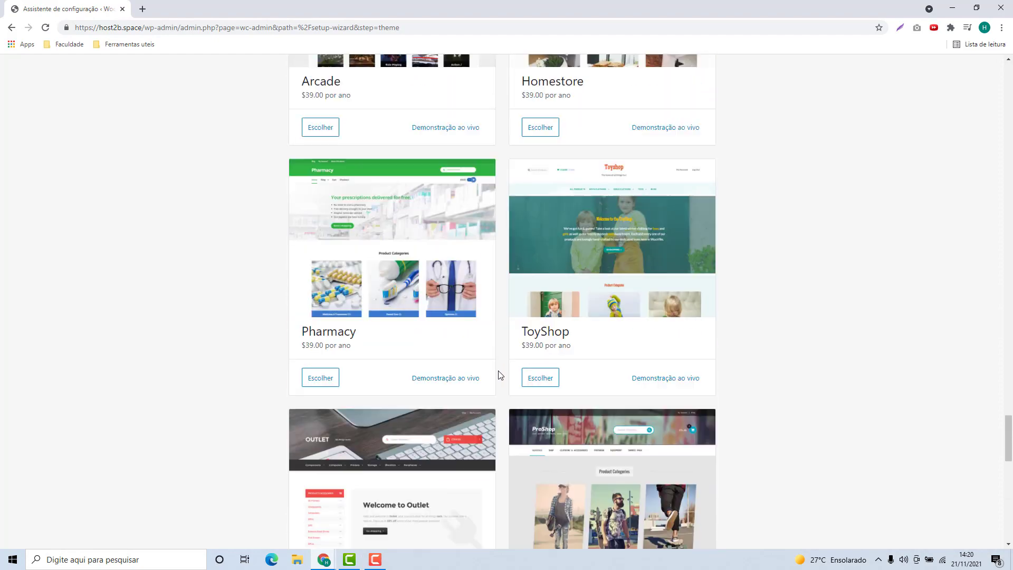
scroll(504, 368, up, 20)
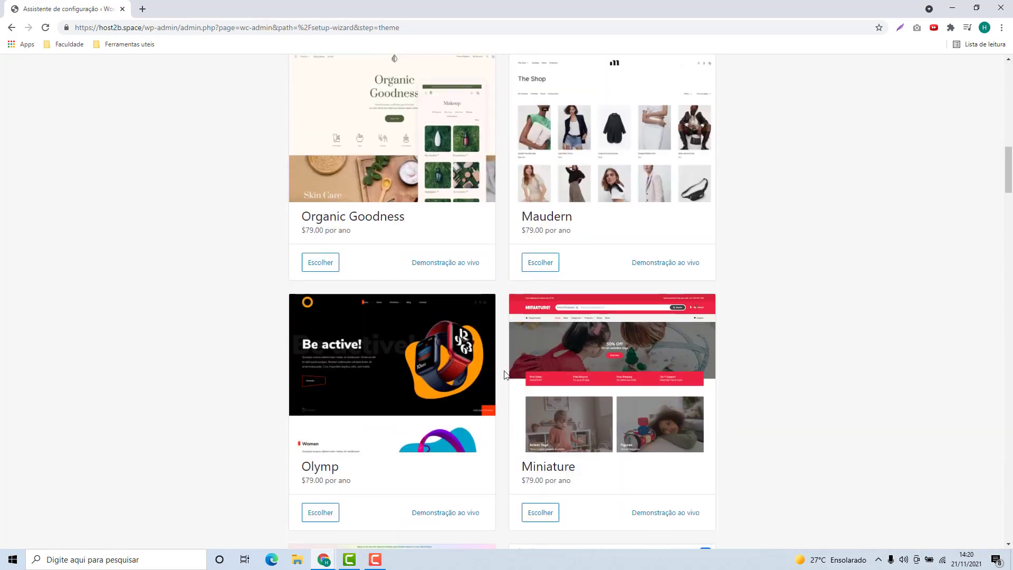
scroll(495, 366, up, 5)
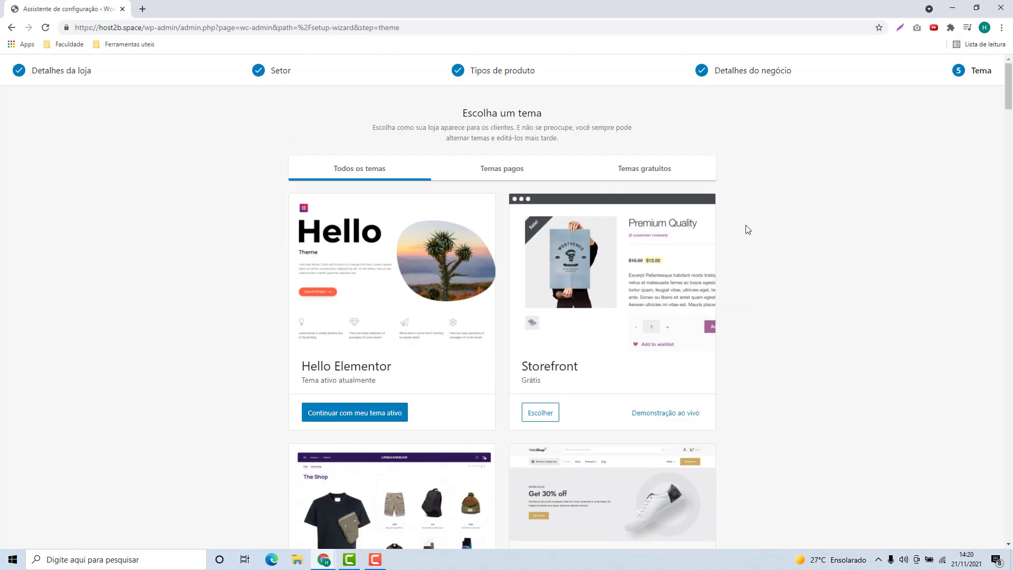
- Look through the paid themes and the free themes, and return to the list of all themes
click(488, 169)
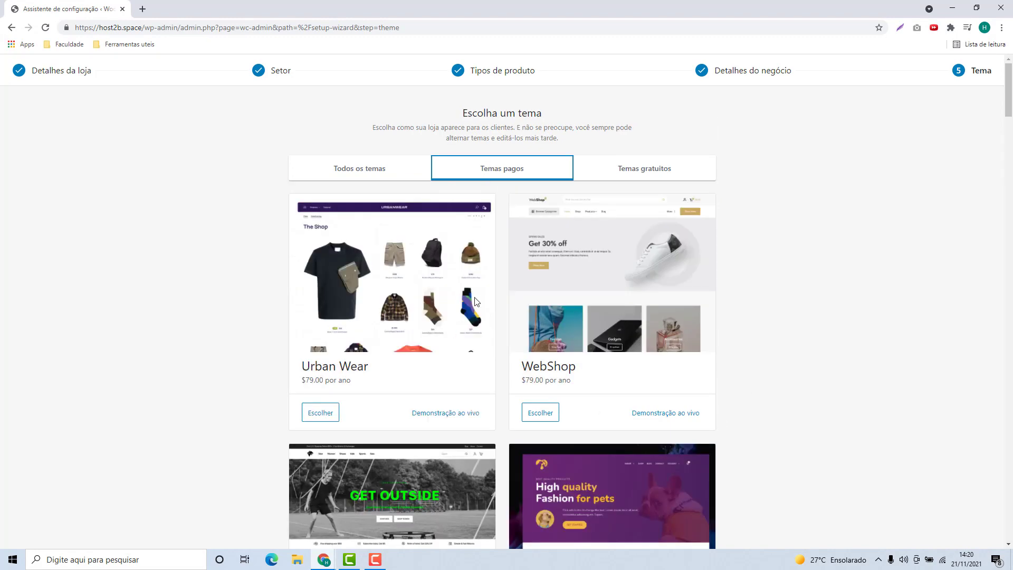
scroll(507, 306, down, 5)
scroll(575, 332, up, 5)
click(631, 168)
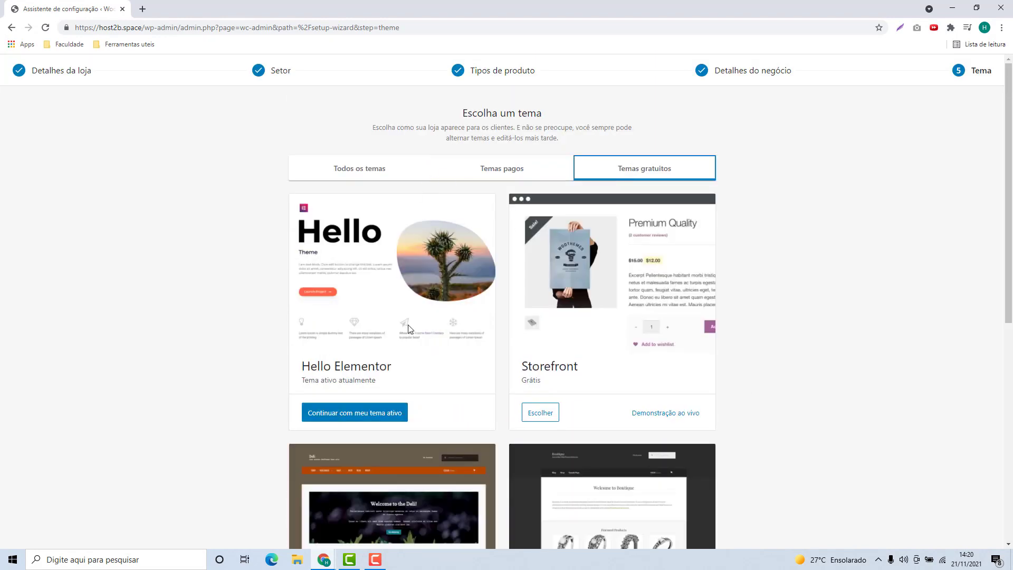
scroll(565, 391, down, 10)
scroll(532, 412, up, 10)
click(366, 174)
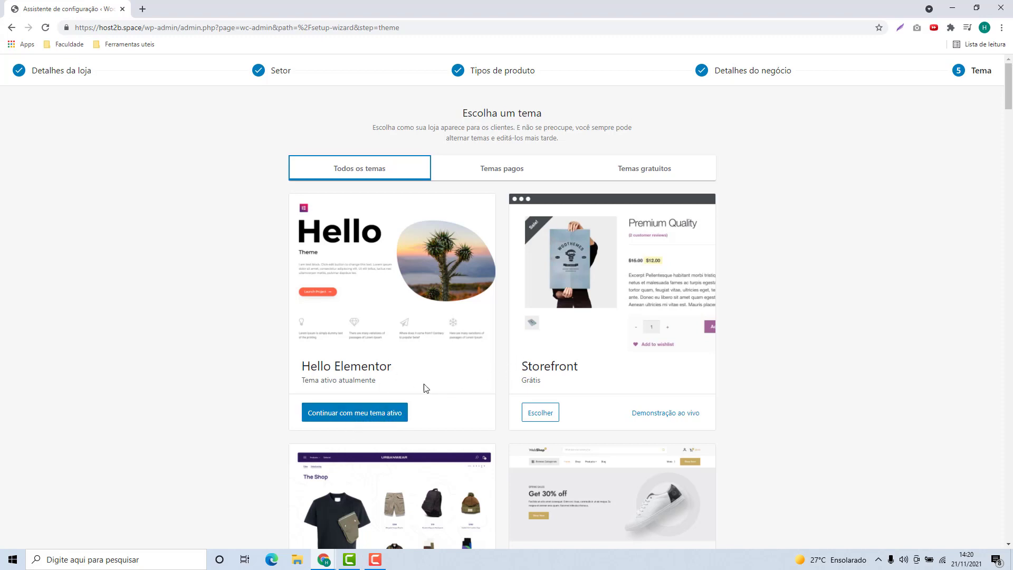
- Continue with the active Hello Elementor theme and go through the store dashboard's welcome tour to its end
click(336, 417)
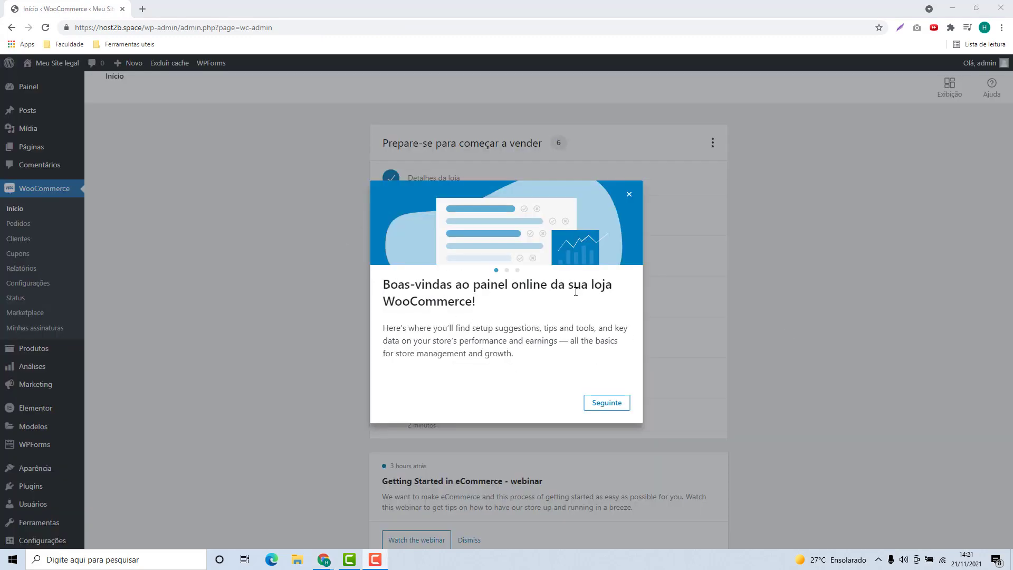
click(607, 403)
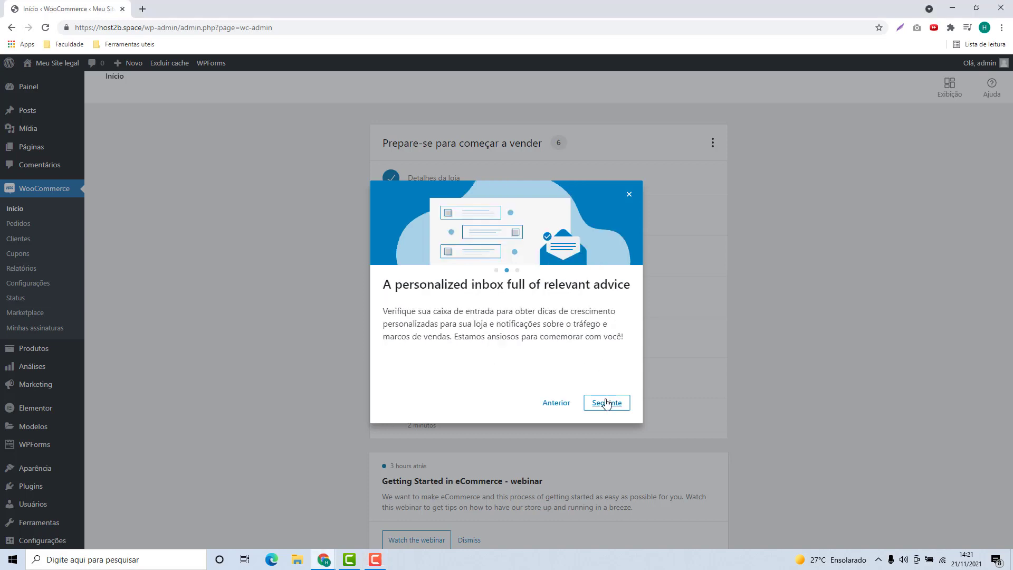
click(609, 402)
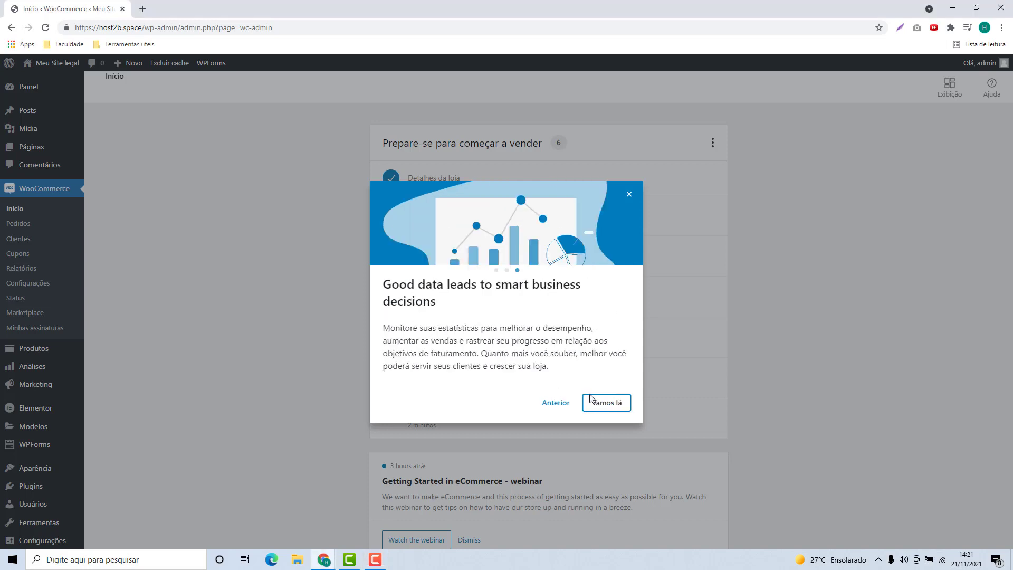
click(591, 400)
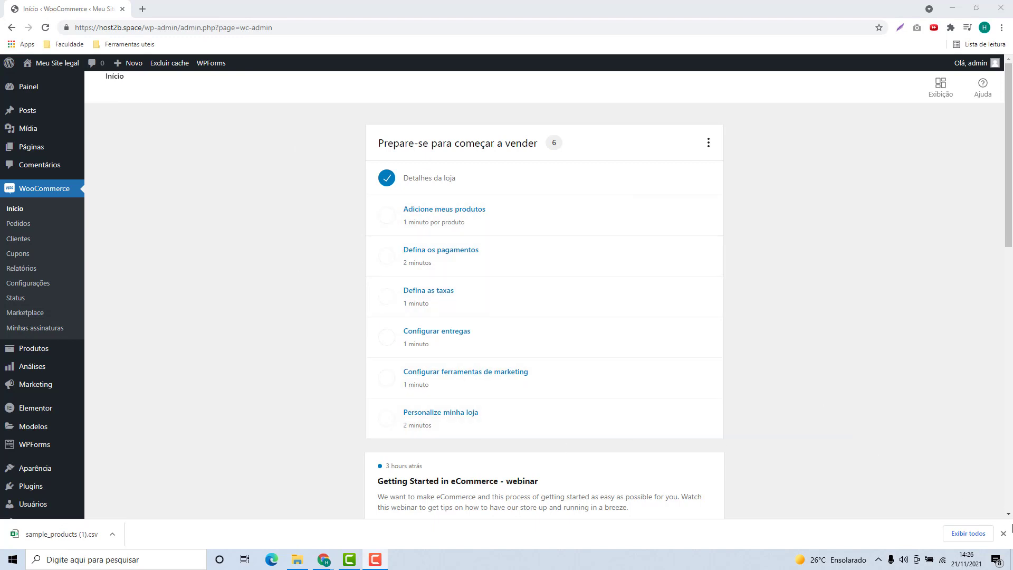
- Dismiss the downloads bar, visit the site's front end in a new tab and load its /loja store page
click(1004, 534)
mouse_move(68, 65)
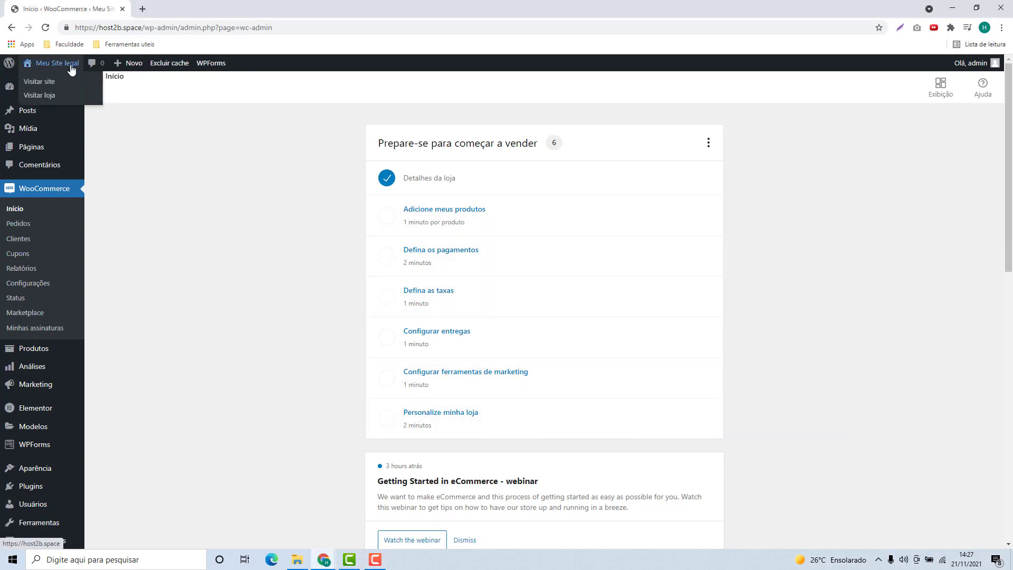
click(38, 82)
scroll(574, 195, down, 13)
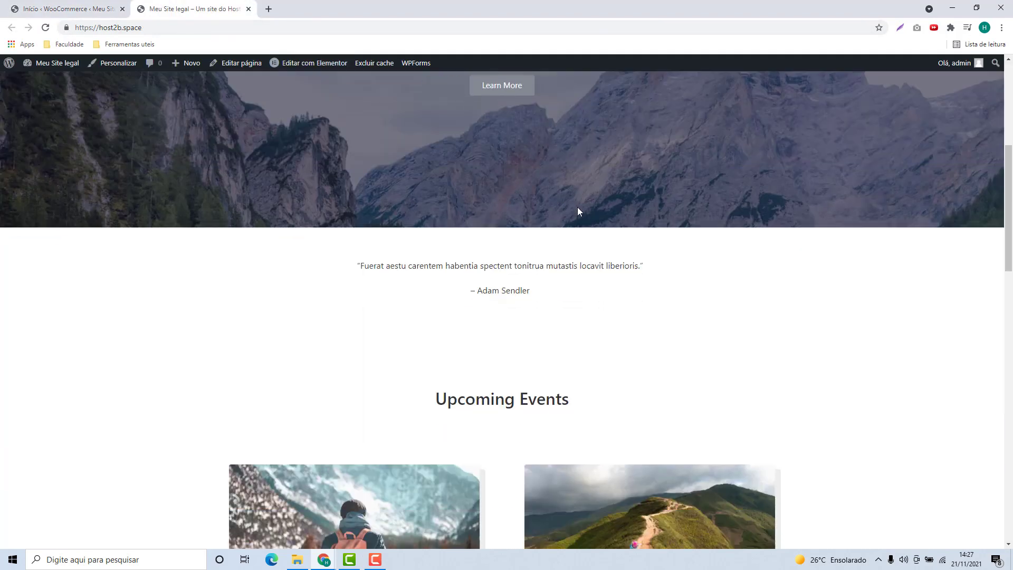
click(304, 29)
text(/loja)
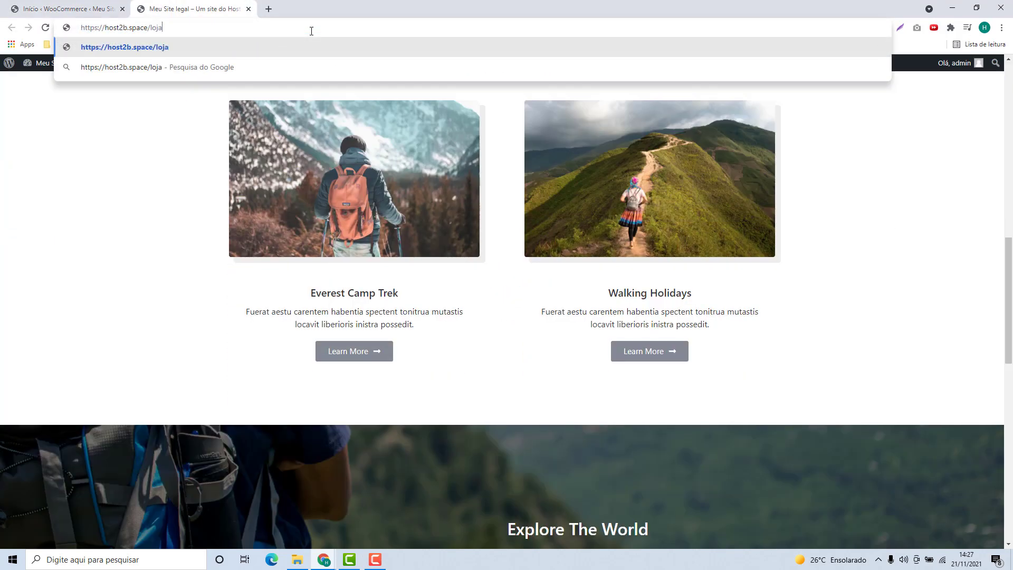
key(Return)
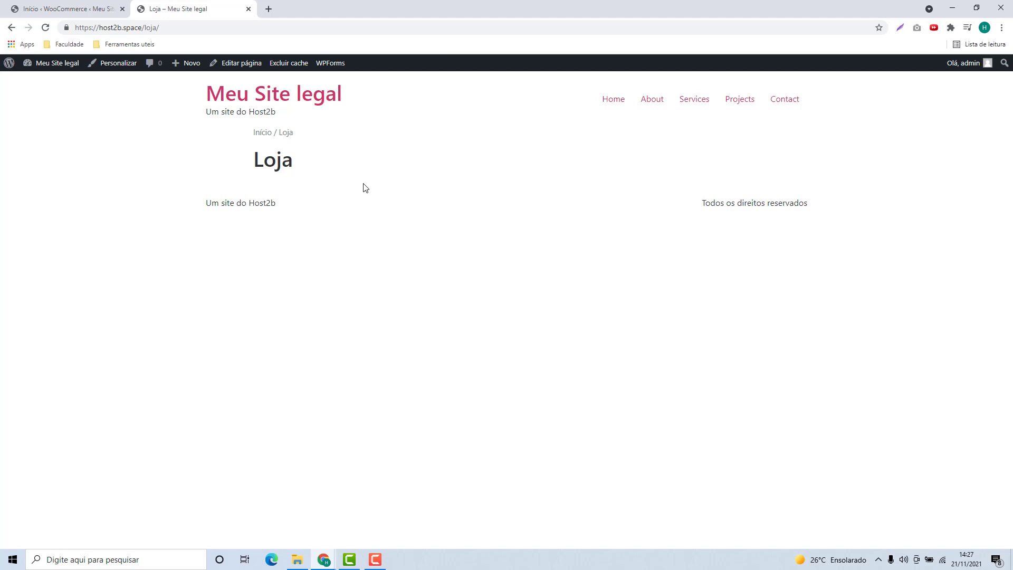
- Return to the WordPress dashboard, open the list of all products and dismiss the Elementor notice about WooCommerce
click(69, 9)
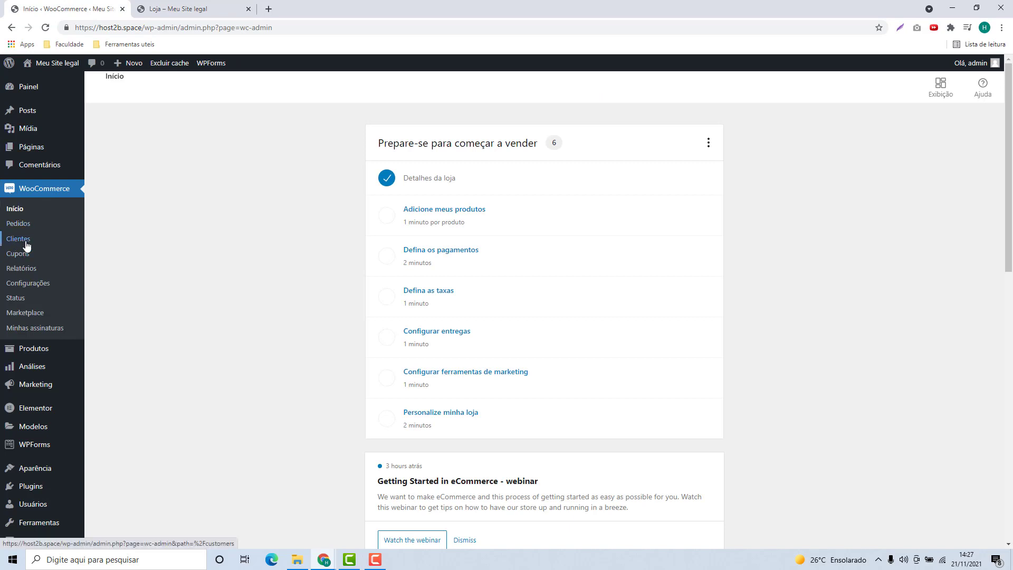
click(36, 358)
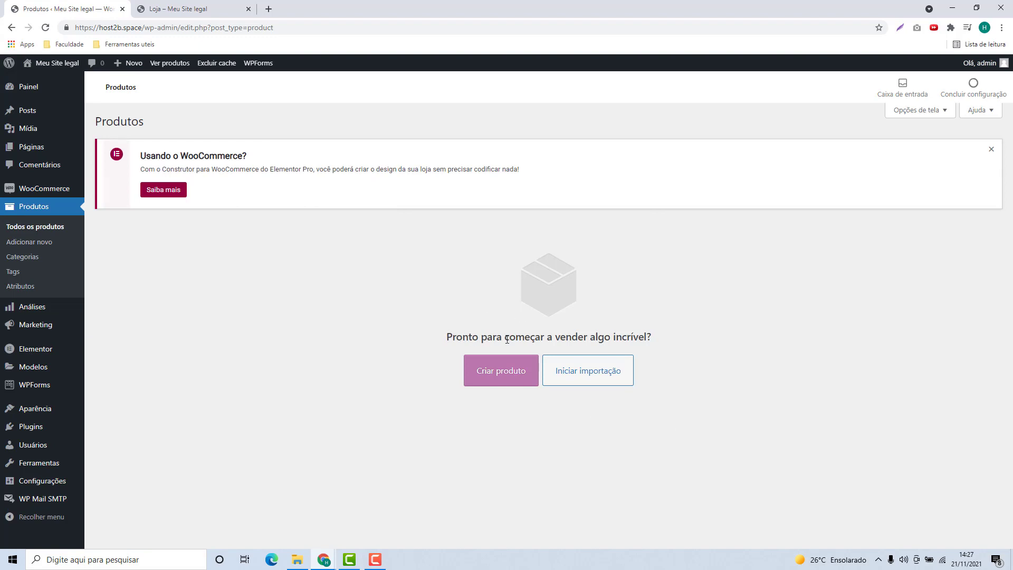
click(991, 149)
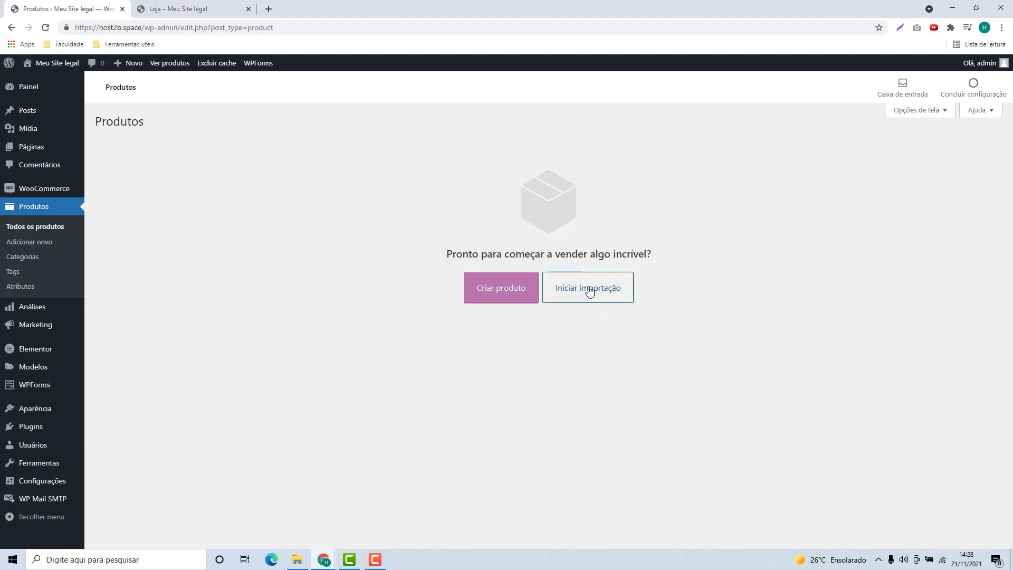
- Download the demo products CSV from host2b.net/produtos-woocommerce in a new tab and close that tab
click(267, 9)
text(host)
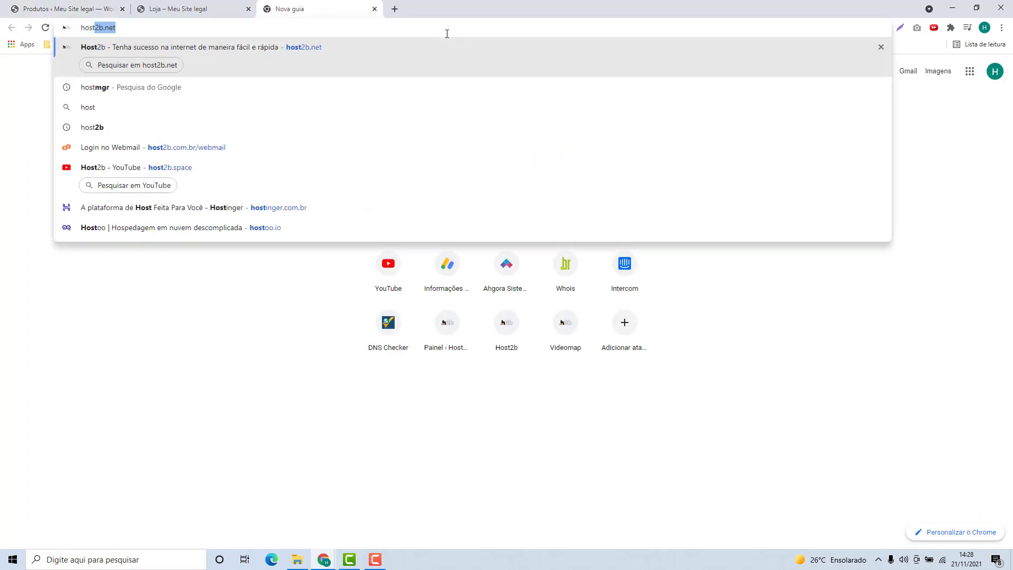
text(2b.net)
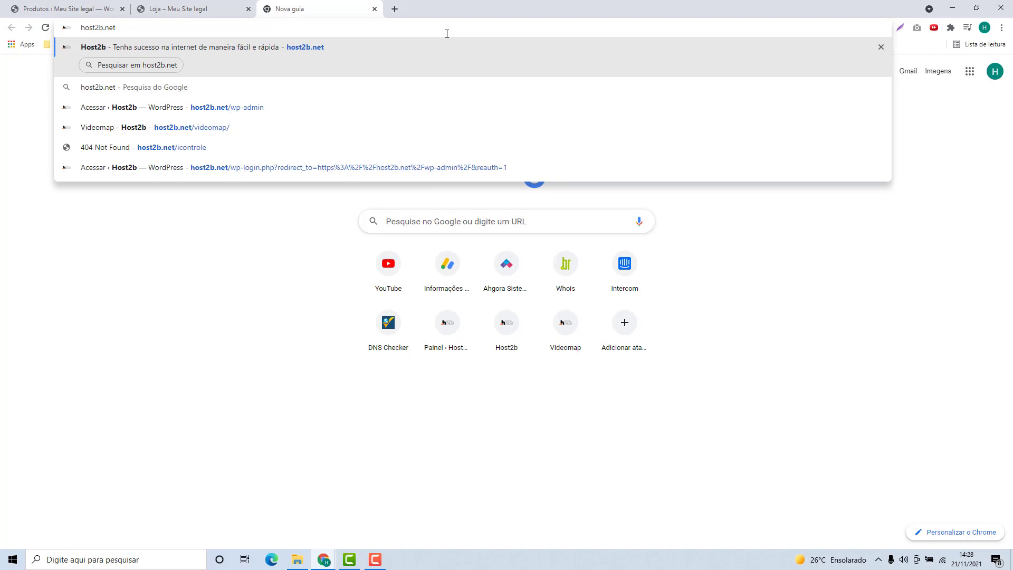
text(/pro)
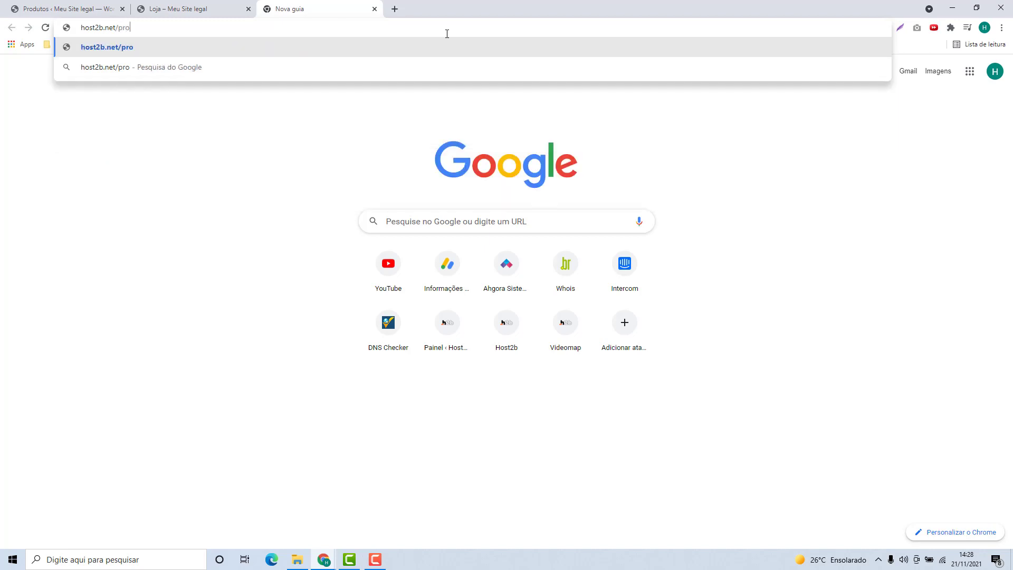
text(dutos-woocommerce)
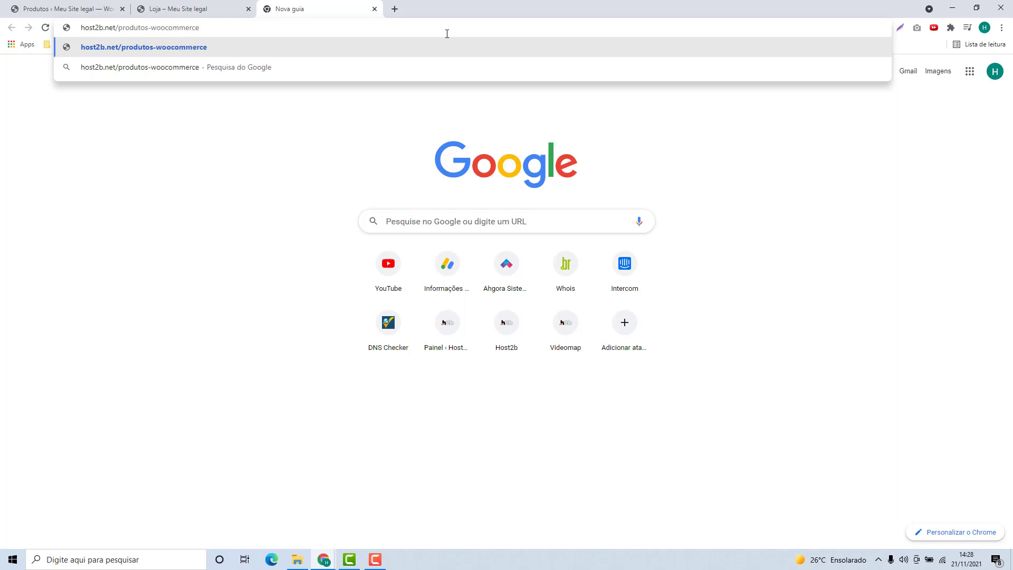
key(Return)
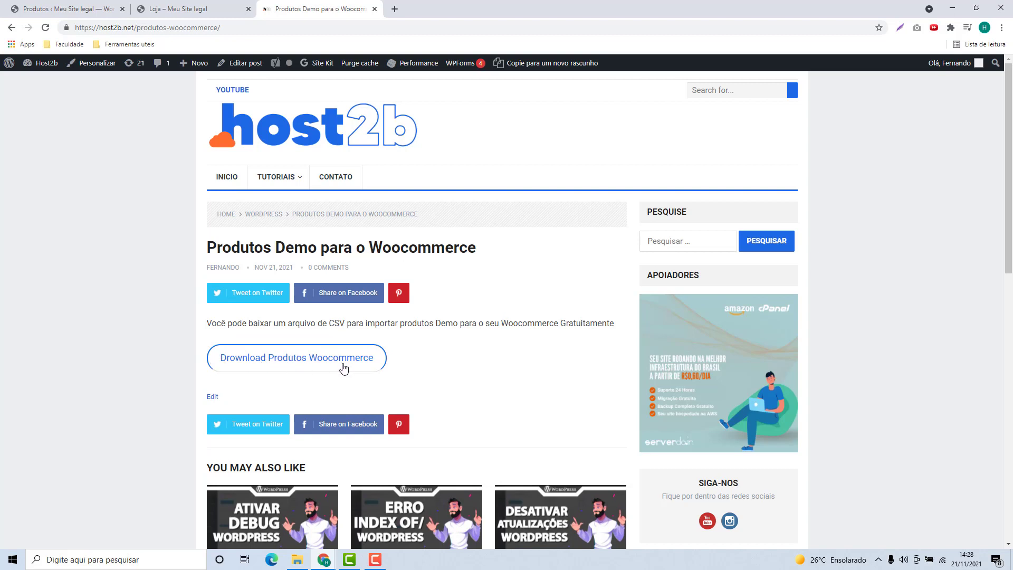
click(313, 359)
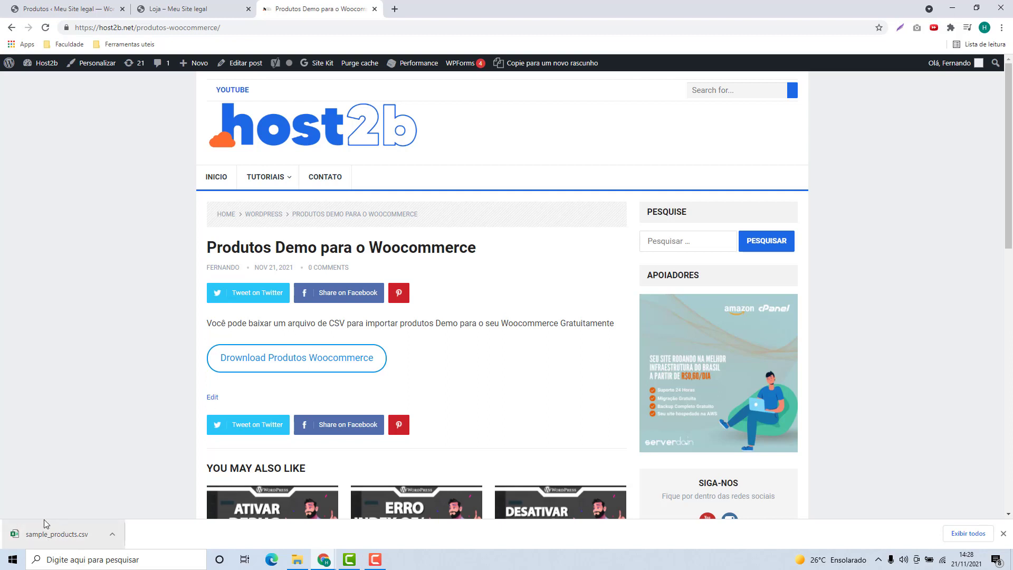
click(375, 9)
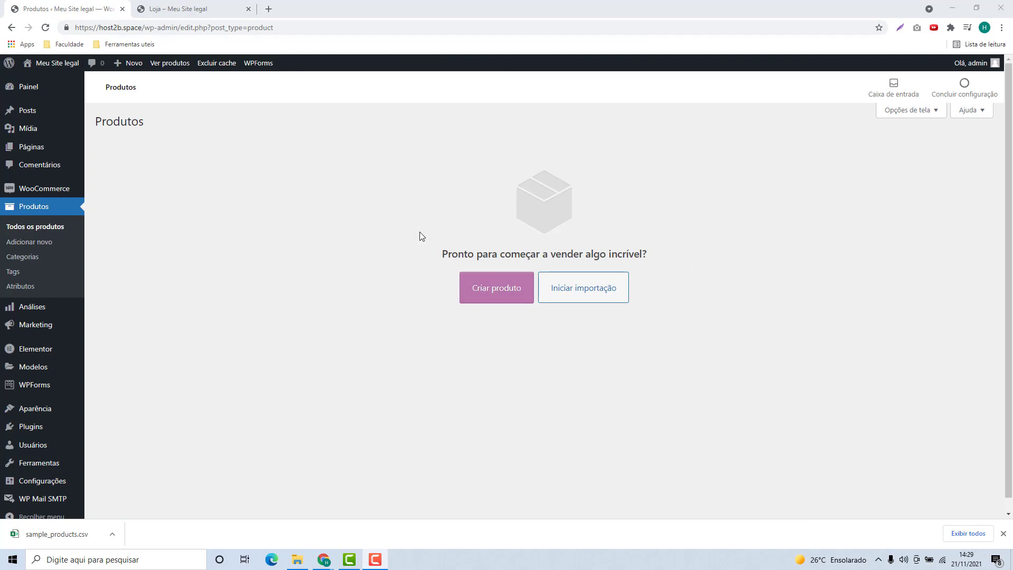
- Start a product import and supply the downloaded sample_products.csv as the file to upload
click(589, 294)
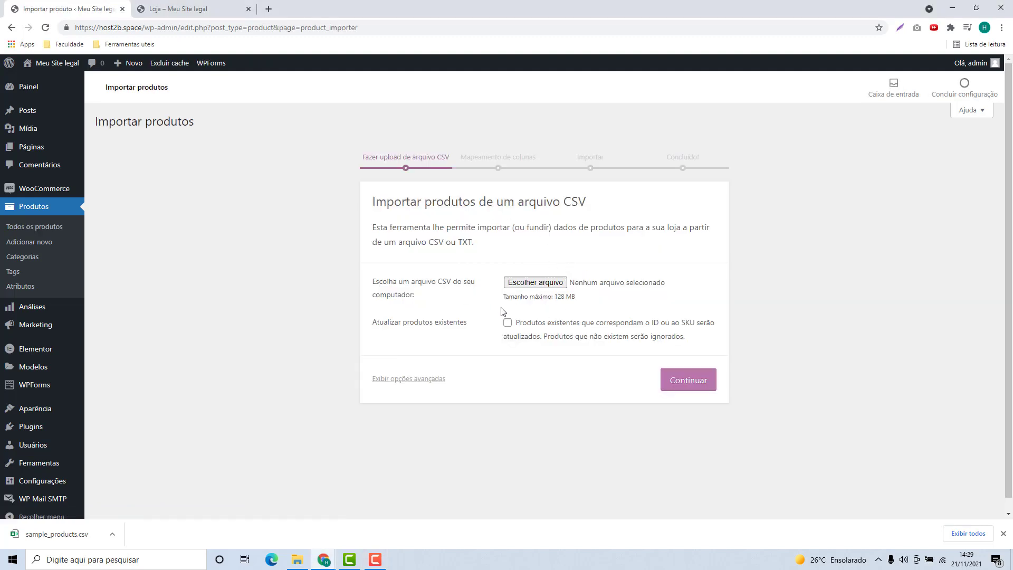
drag(52, 534, 534, 286)
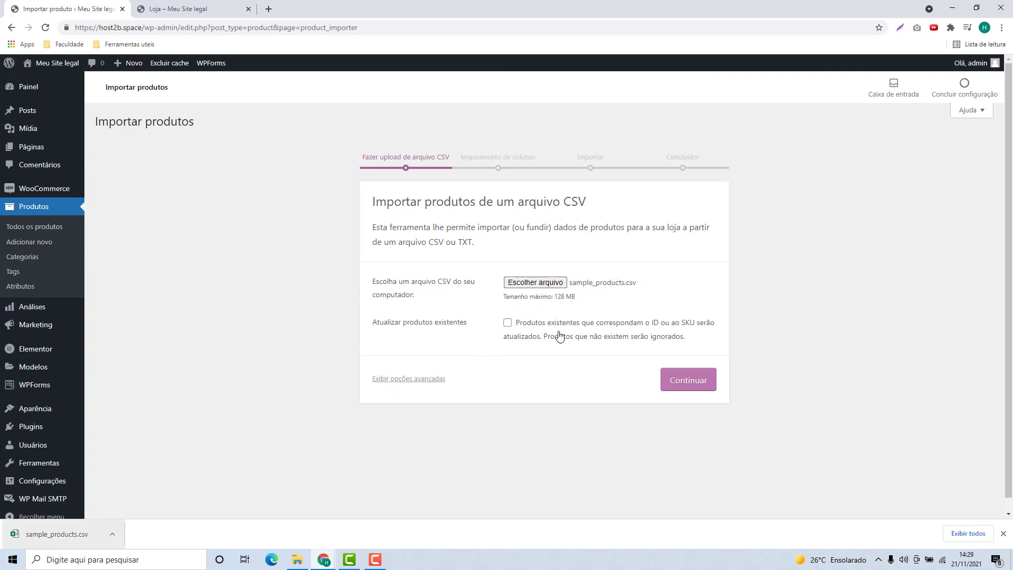
- Continue the import of sample_products.csv, keep the suggested column mapping and run the importer
click(692, 388)
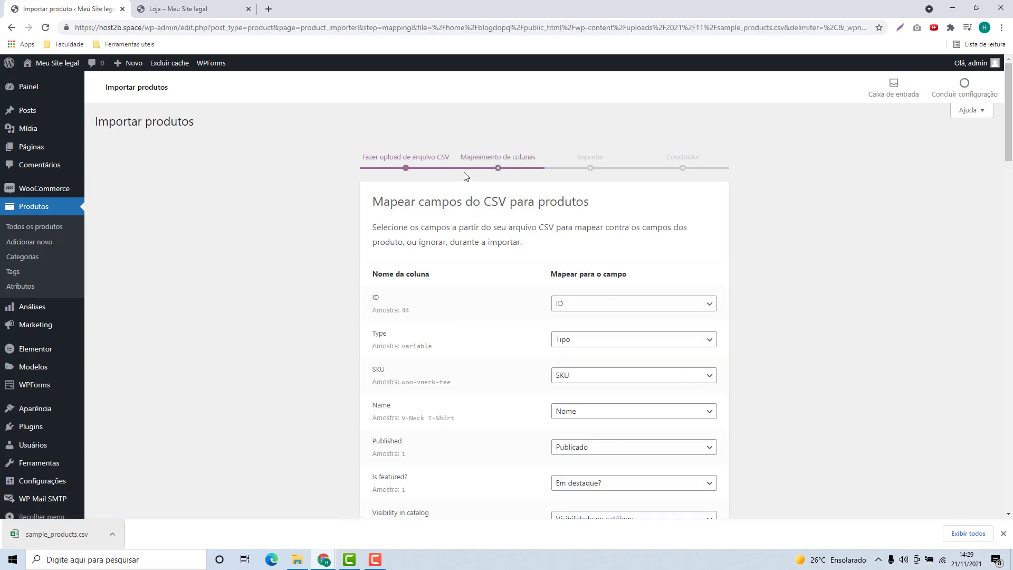
scroll(422, 221, down, 15)
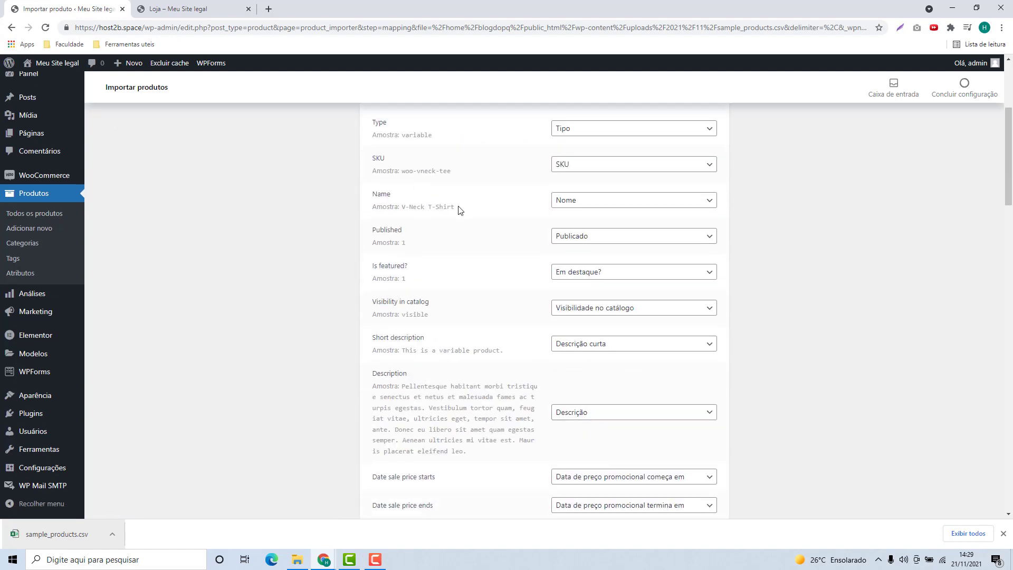
scroll(454, 222, down, 12)
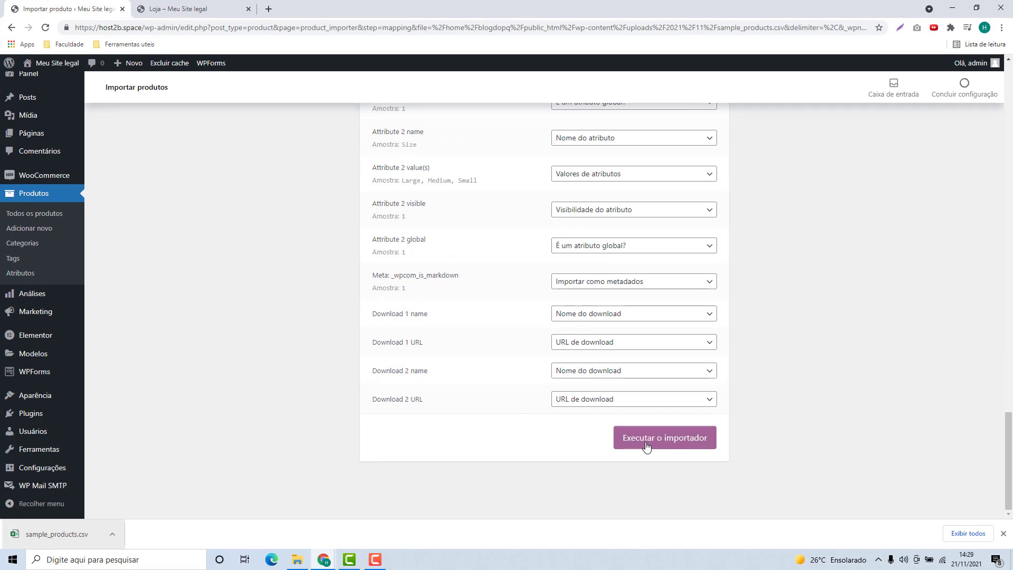
click(647, 447)
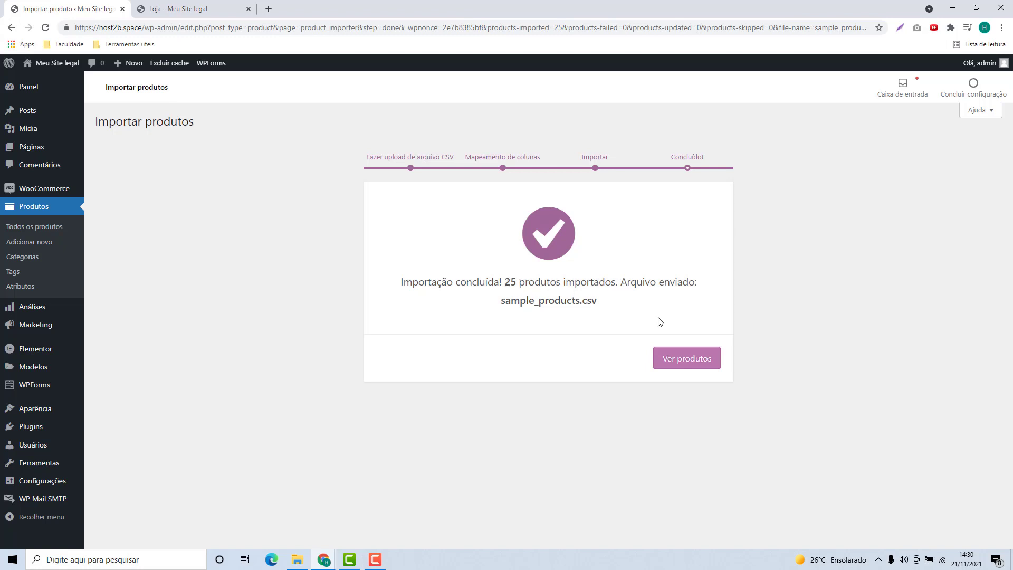
- Open the product list from the import result and look through the imported products
click(694, 365)
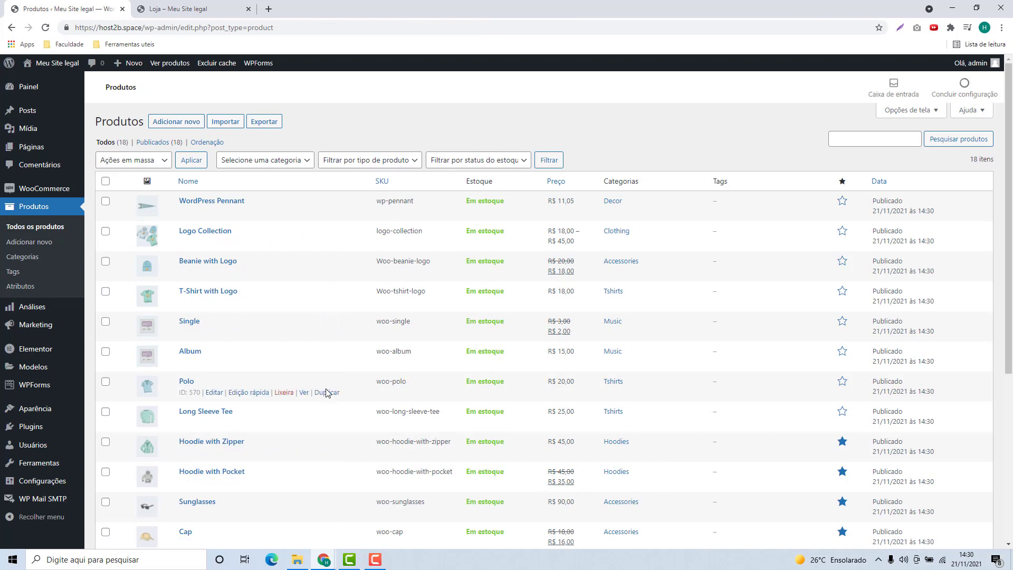
scroll(314, 461, down, 5)
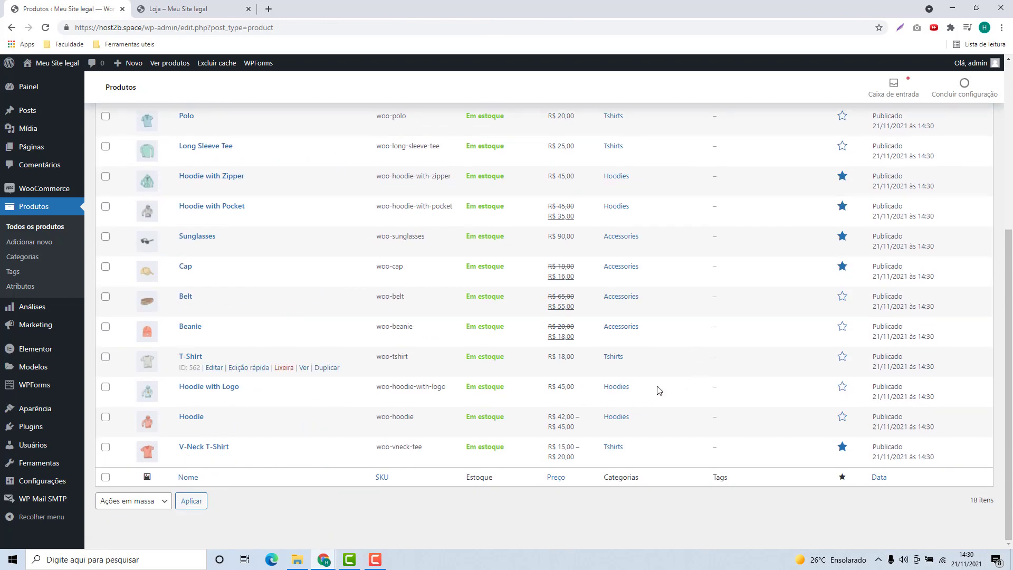
scroll(446, 341, up, 5)
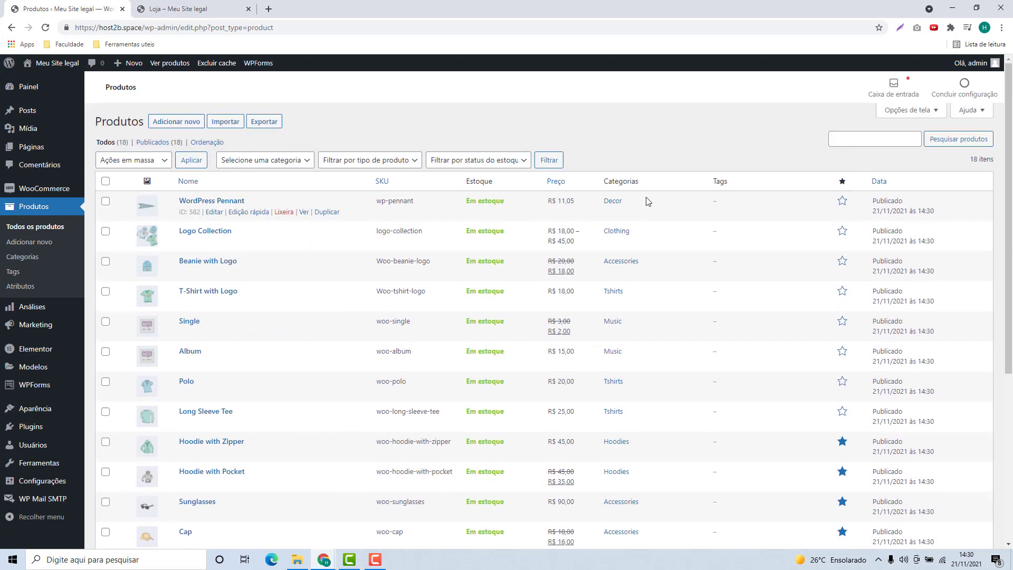
- Reload the site's /loja store page, look through its products, visit page 2 of the catalogue and return to page 1
click(211, 11)
click(192, 27)
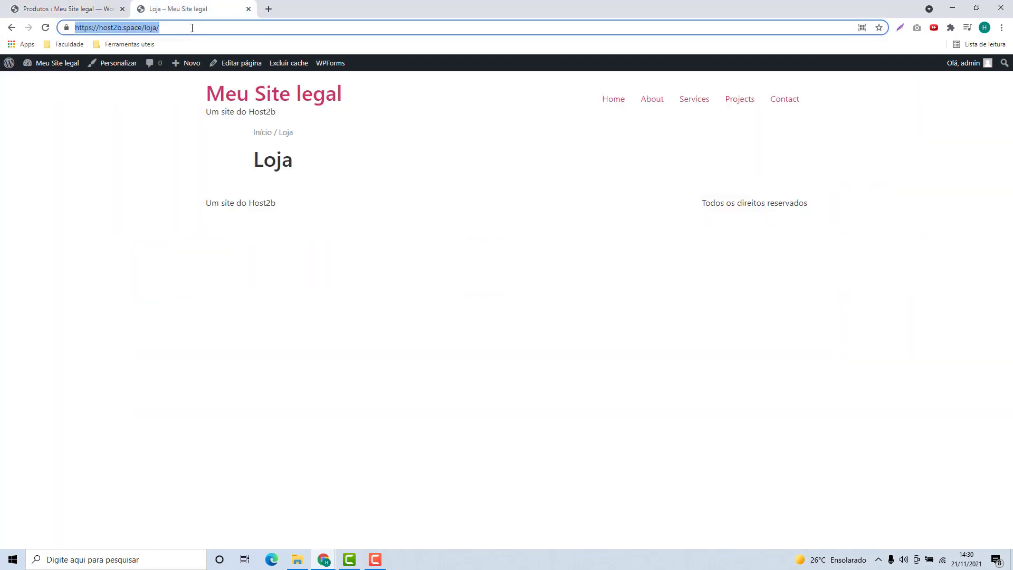
key(Return)
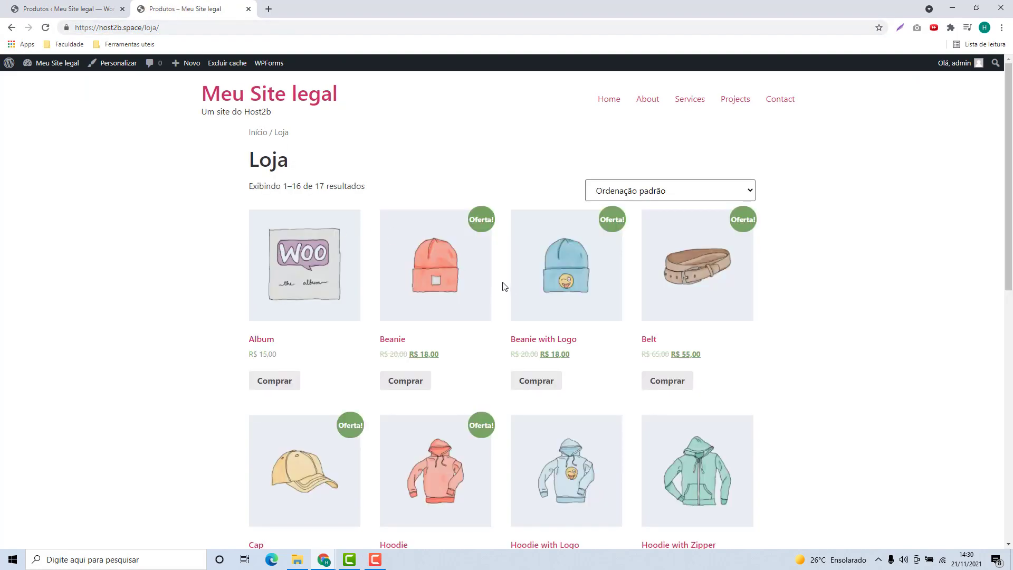
scroll(760, 301, down, 5)
scroll(486, 215, down, 5)
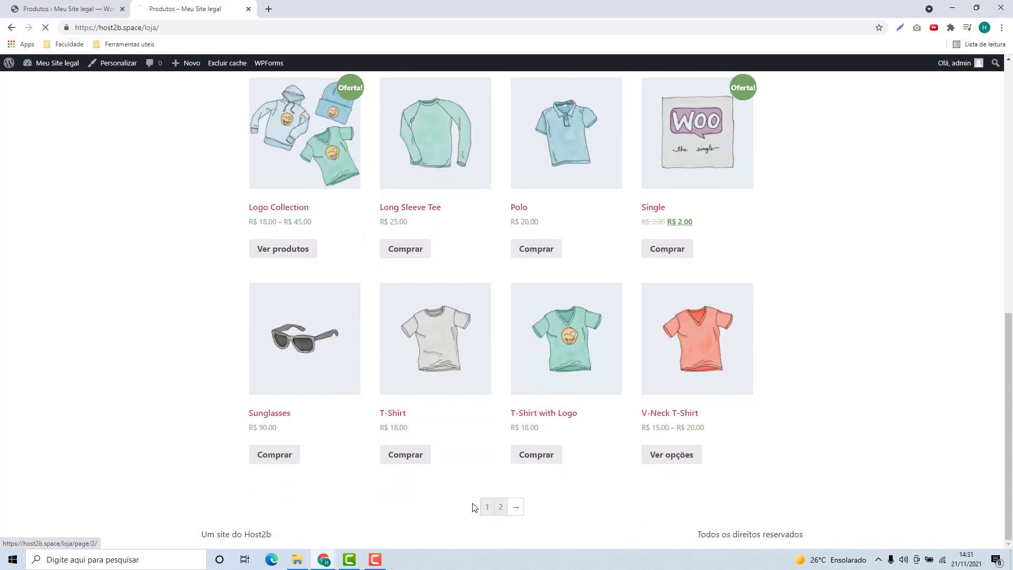
click(499, 515)
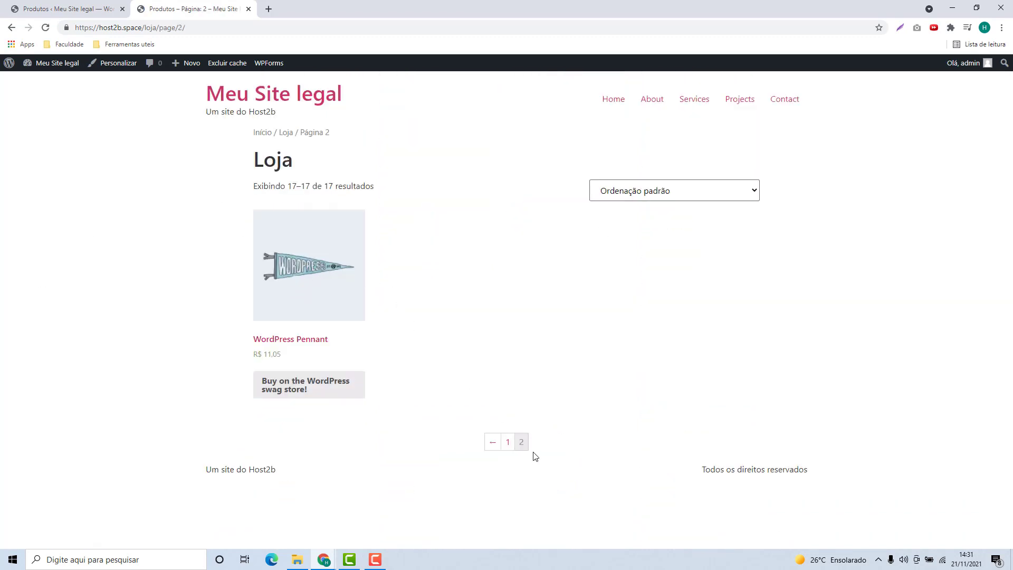
click(508, 443)
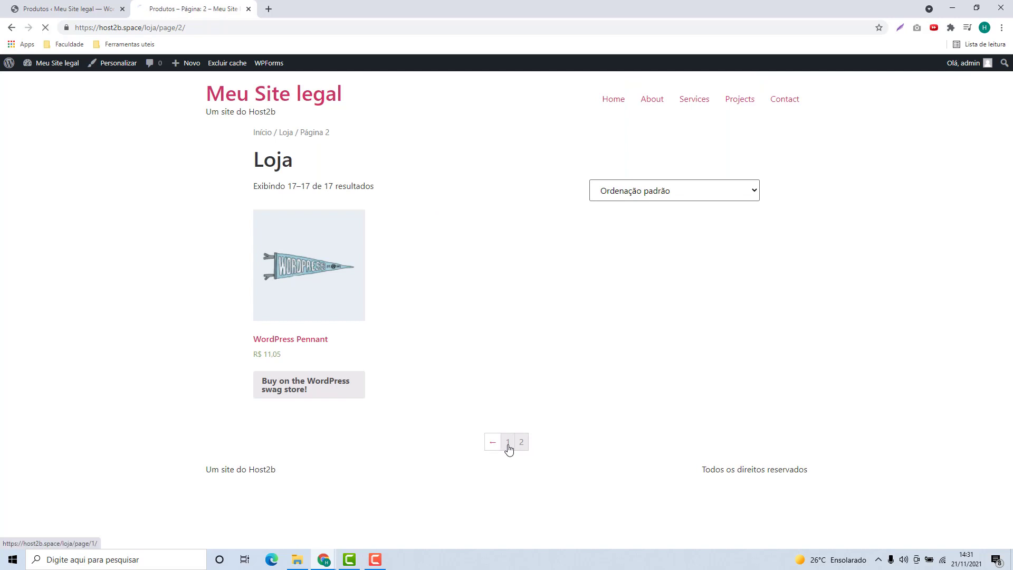
- Return to the WordPress dashboard and open the WooCommerce section
key(ctrl+Tab)
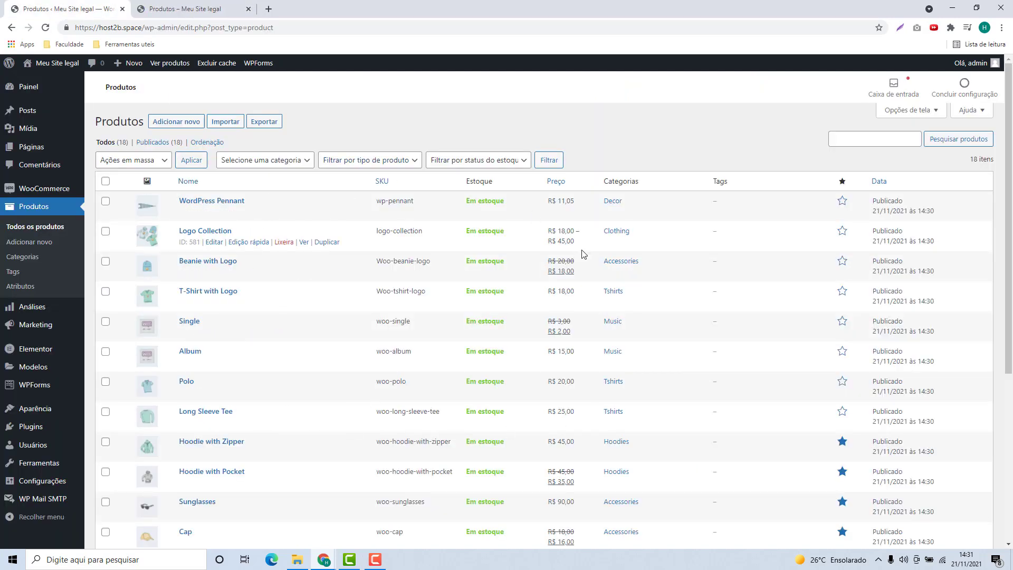
click(49, 188)
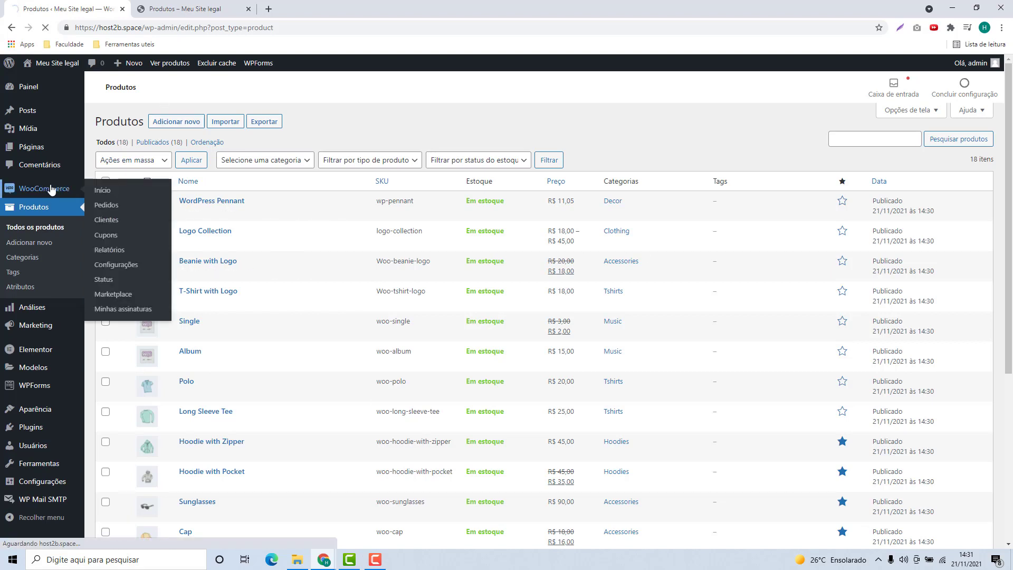